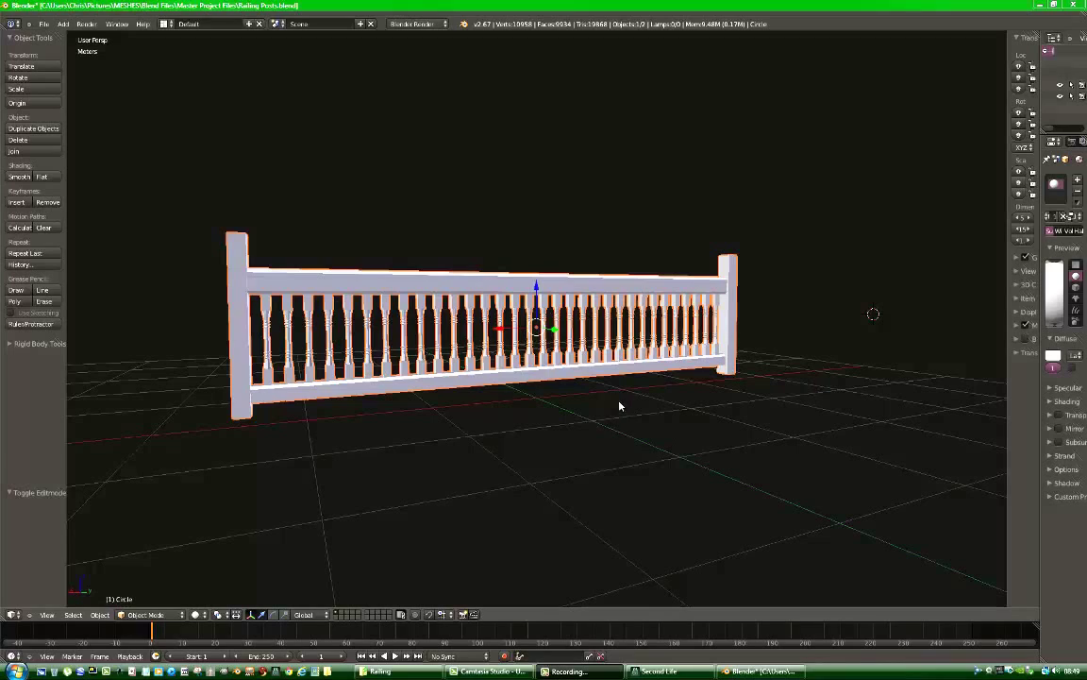
# Step: Export the railing as Railing Posts.dae to the Railing folder with Selection Only, Triangulate and Second Life options
pyautogui.moveTo(613, 408)
pyautogui.mouseDown(button='middle')
pyautogui.moveTo(633, 456)
pyautogui.moveTo(622, 443)
pyautogui.moveTo(636, 439)
pyautogui.moveTo(585, 411)
pyautogui.moveTo(539, 405)
pyautogui.moveTo(570, 388)
pyautogui.moveTo(628, 394)
pyautogui.moveTo(655, 417)
pyautogui.moveTo(602, 437)
pyautogui.moveTo(585, 413)
pyautogui.moveTo(623, 412)
pyautogui.mouseUp(button='middle')
pyautogui.scroll(-2, 621, 440)
pyautogui.scroll(1, 640, 426)
pyautogui.scroll(1, 640, 426)
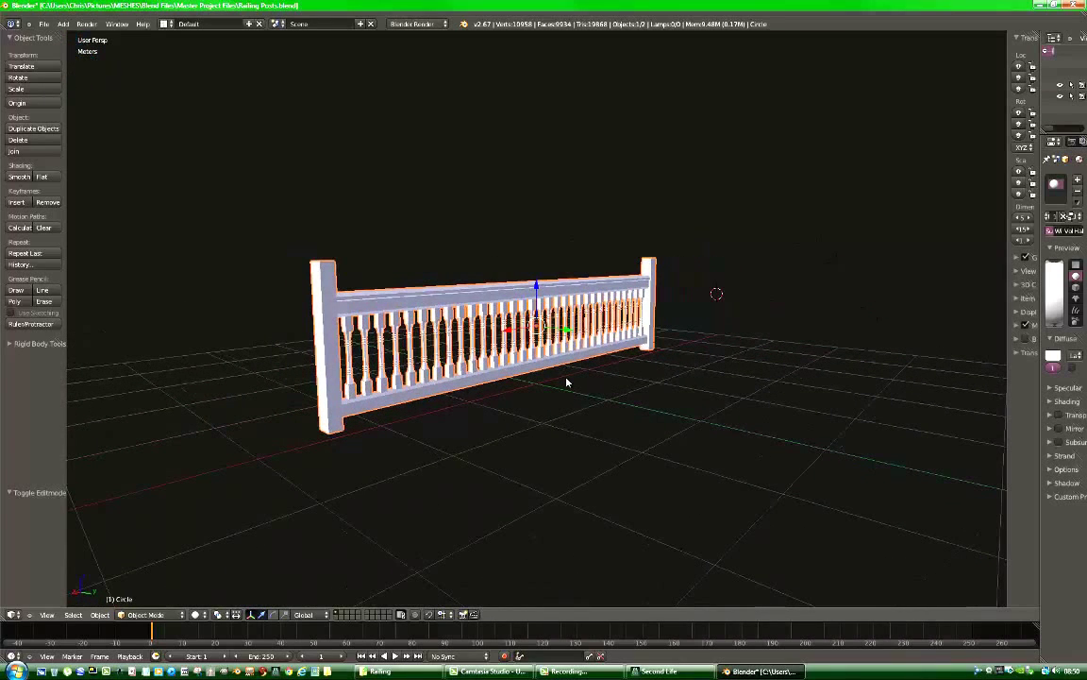
pyautogui.click(43, 25)
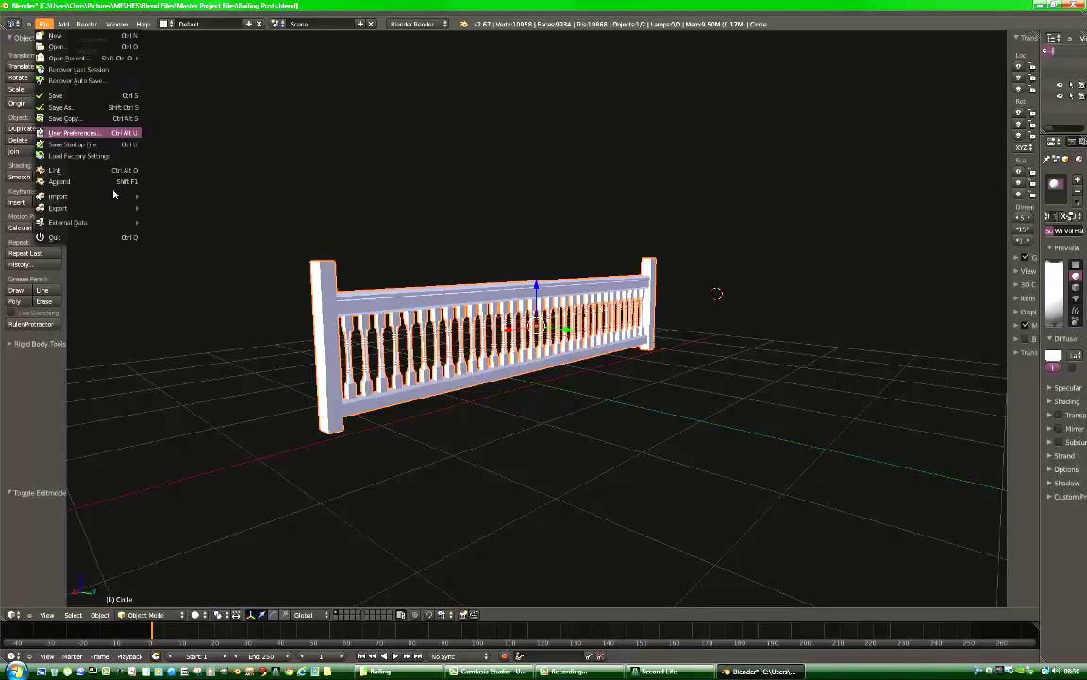
pyautogui.moveTo(103, 208)
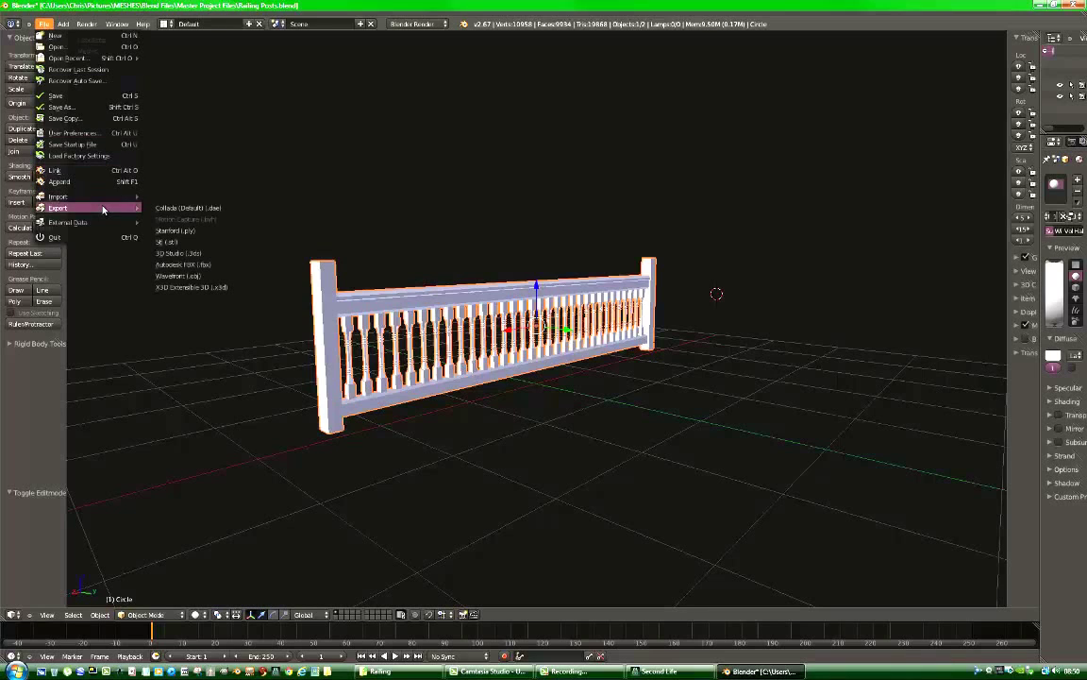
pyautogui.click(190, 209)
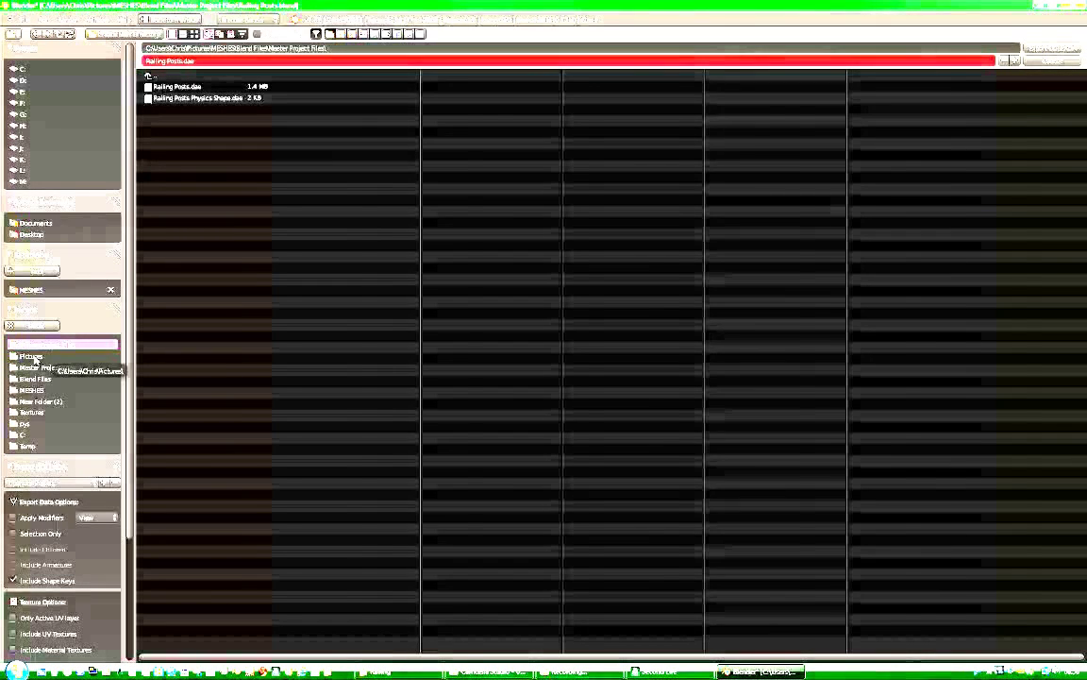
pyautogui.click(33, 356)
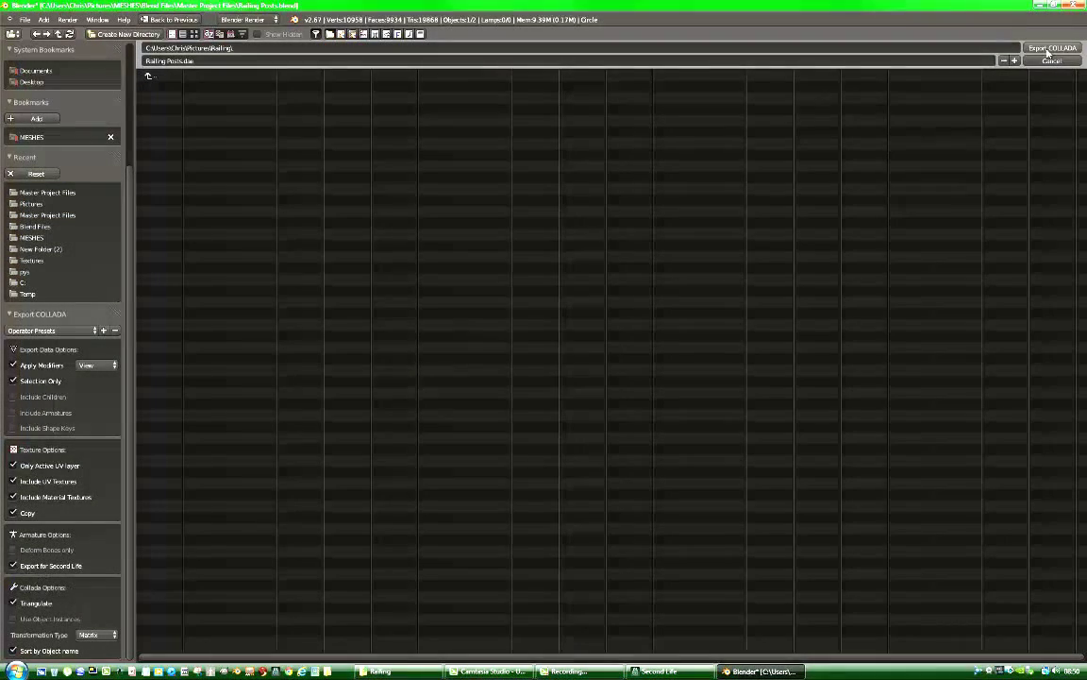
pyautogui.click(1046, 48)
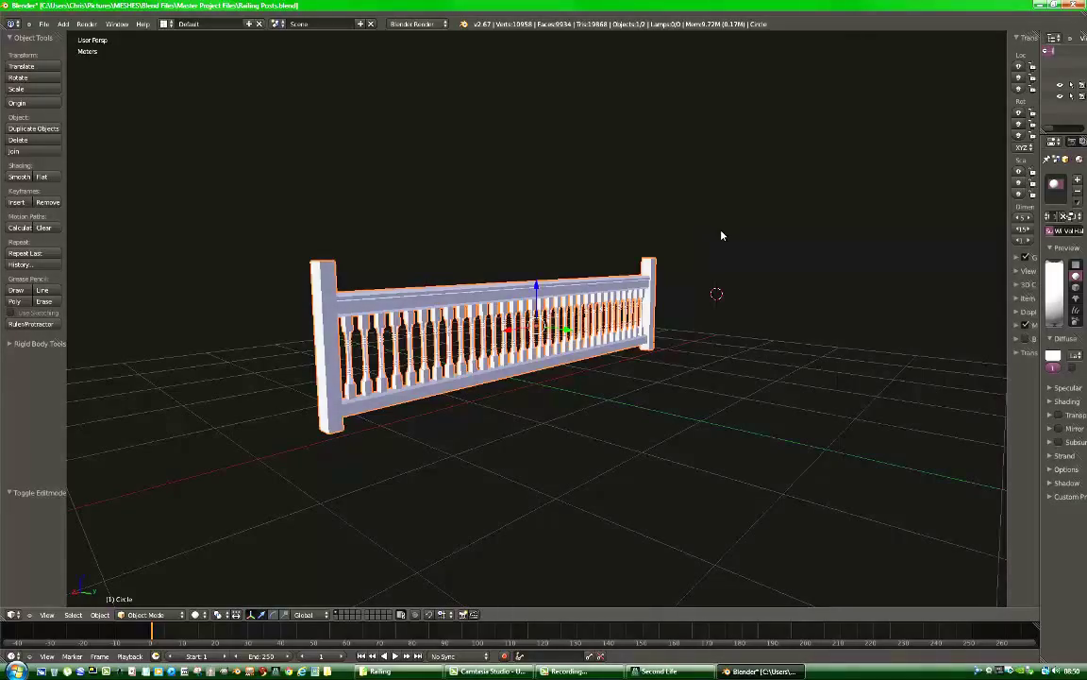
# Step: Orbit around the finished railing to view it head-on, then bring up the File menu
pyautogui.moveTo(722, 235); pyautogui.dragTo(671, 301, button='middle')
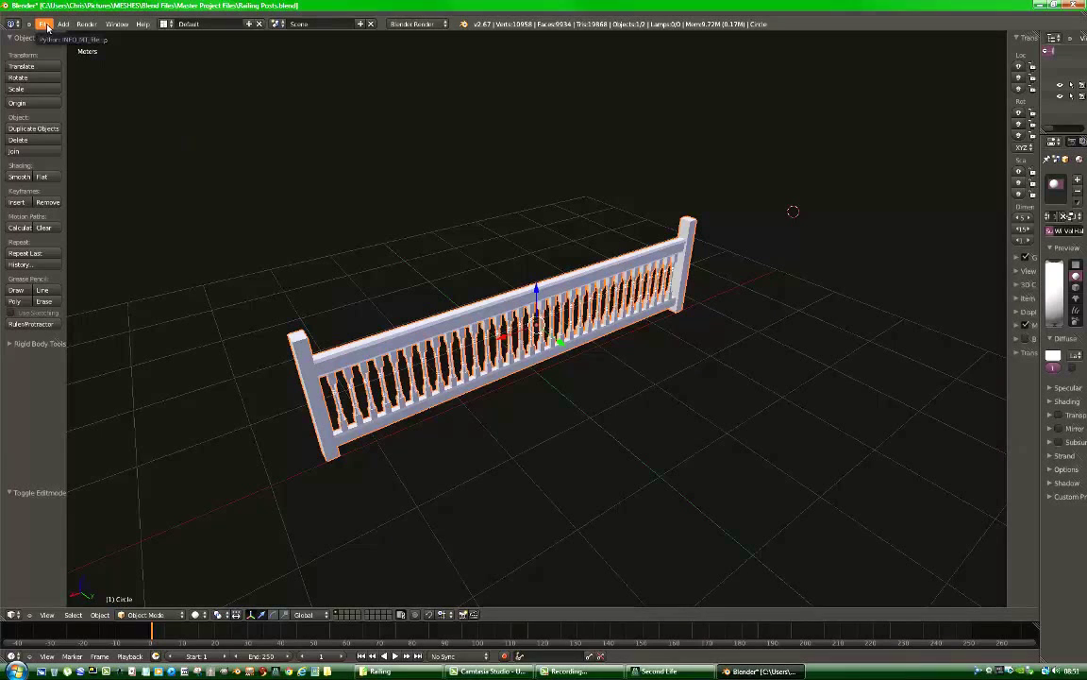
pyautogui.moveTo(592, 476)
pyautogui.mouseDown(button='middle')
pyautogui.moveTo(553, 432)
pyautogui.moveTo(619, 442)
pyautogui.moveTo(634, 471)
pyautogui.moveTo(621, 496)
pyautogui.moveTo(570, 450)
pyautogui.moveTo(619, 471)
pyautogui.moveTo(608, 474)
pyautogui.mouseUp(button='middle')
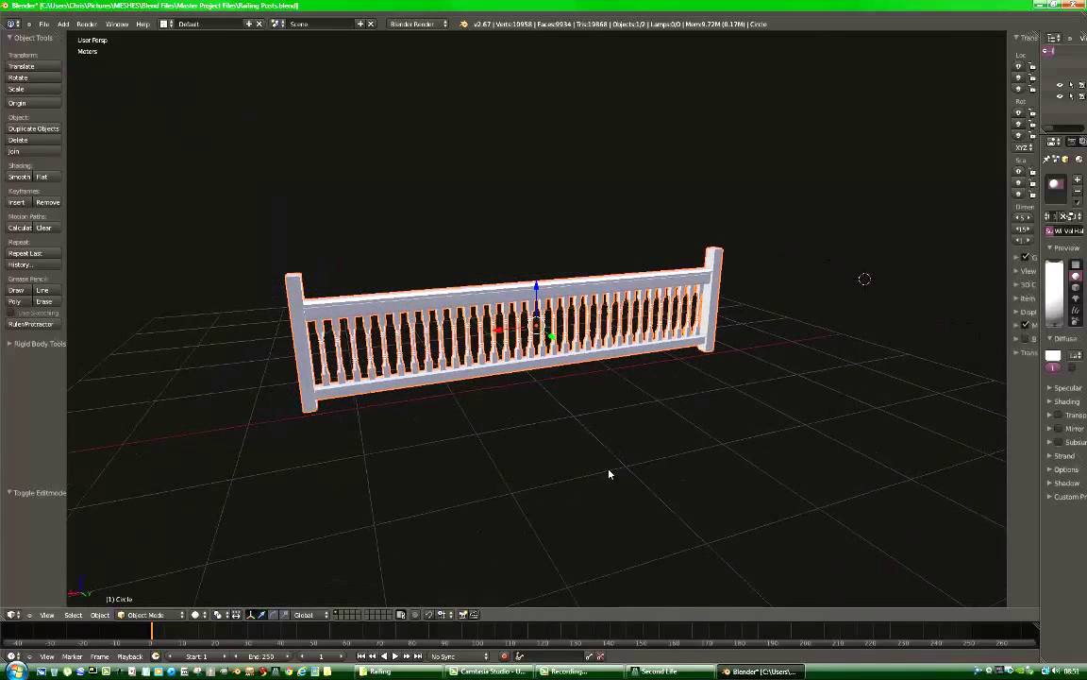
pyautogui.click(44, 24)
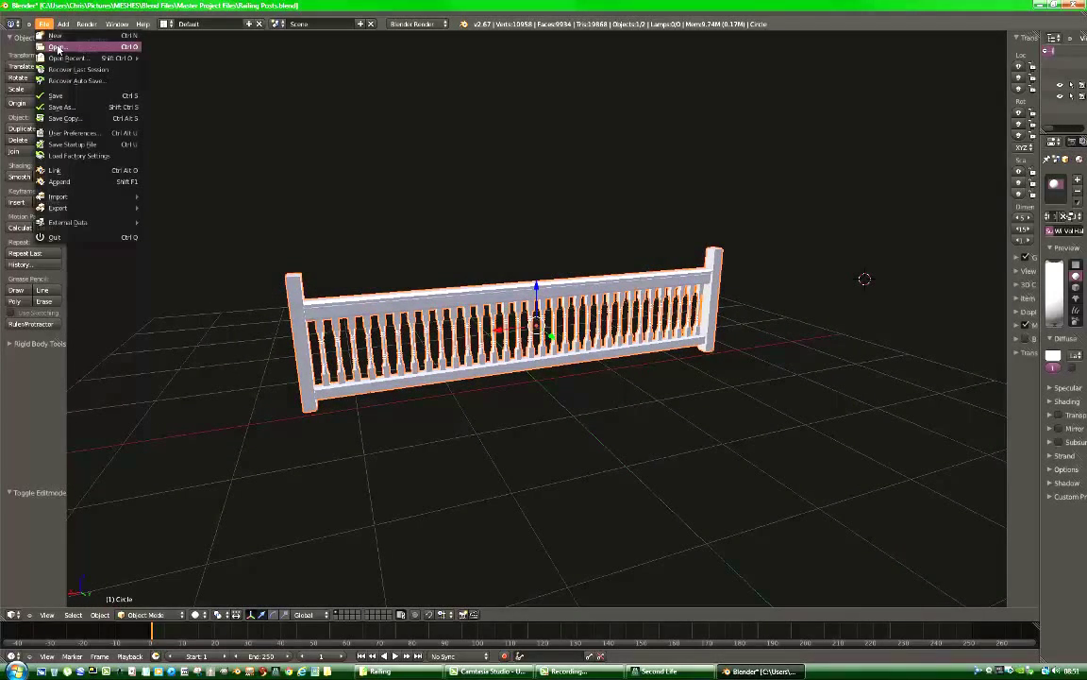
# Step: Open Railing Posts Physics Shape.blend and widen the 3D view to see the flat 5.02 m box
pyautogui.click(57, 47)
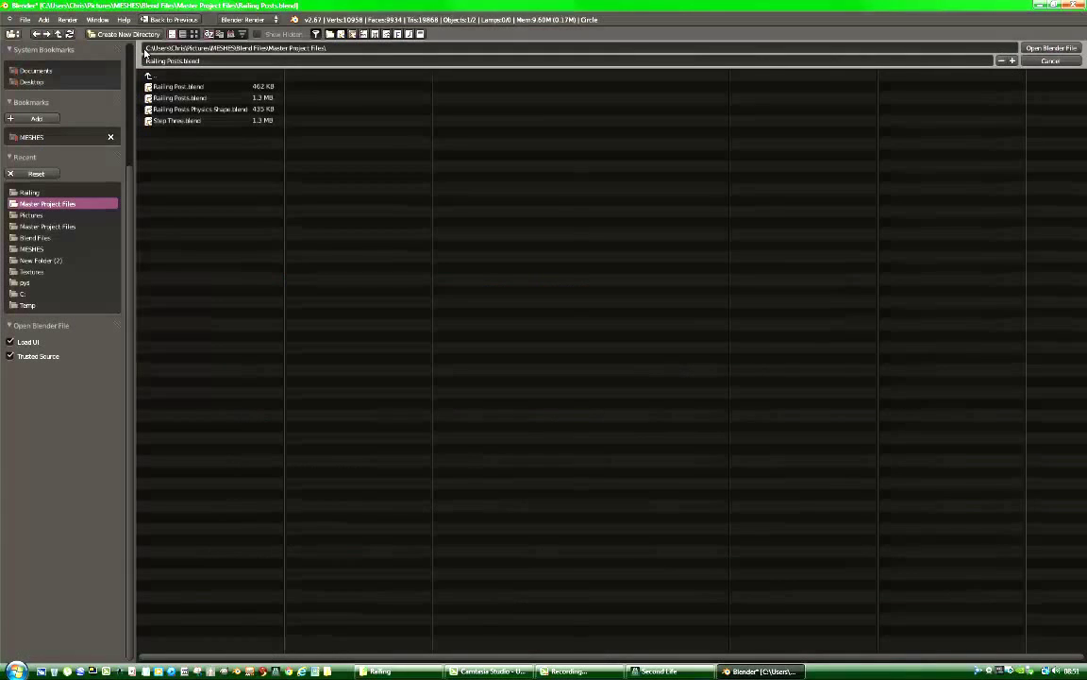
pyautogui.doubleClick(196, 109)
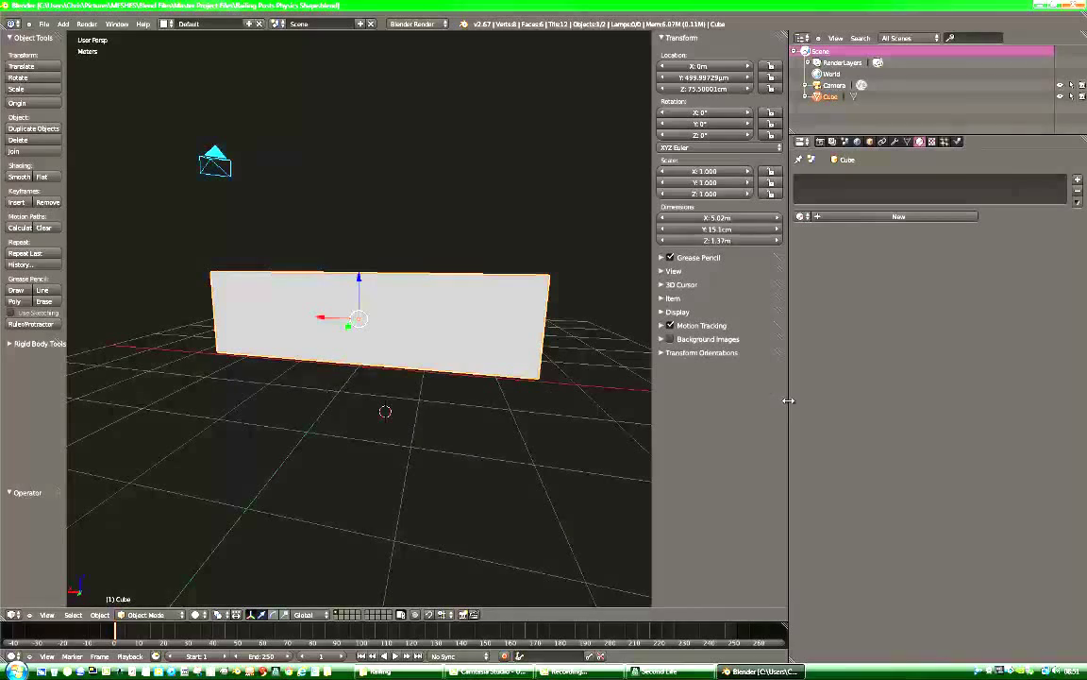
pyautogui.moveTo(789, 387); pyautogui.dragTo(1051, 389)
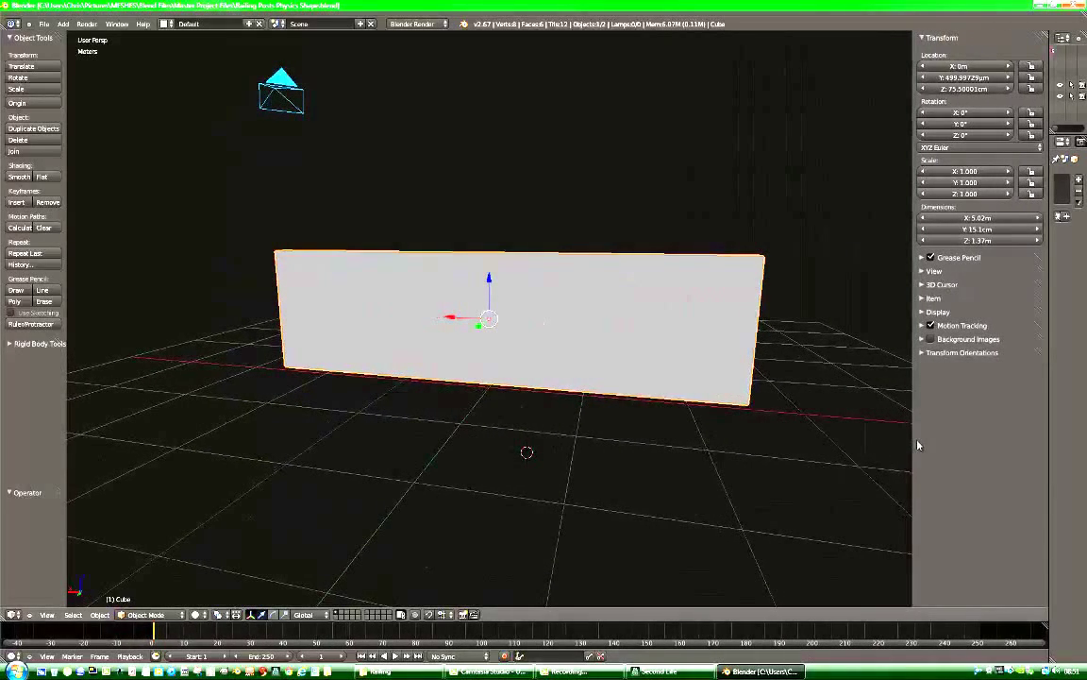
pyautogui.moveTo(913, 437); pyautogui.dragTo(944, 437)
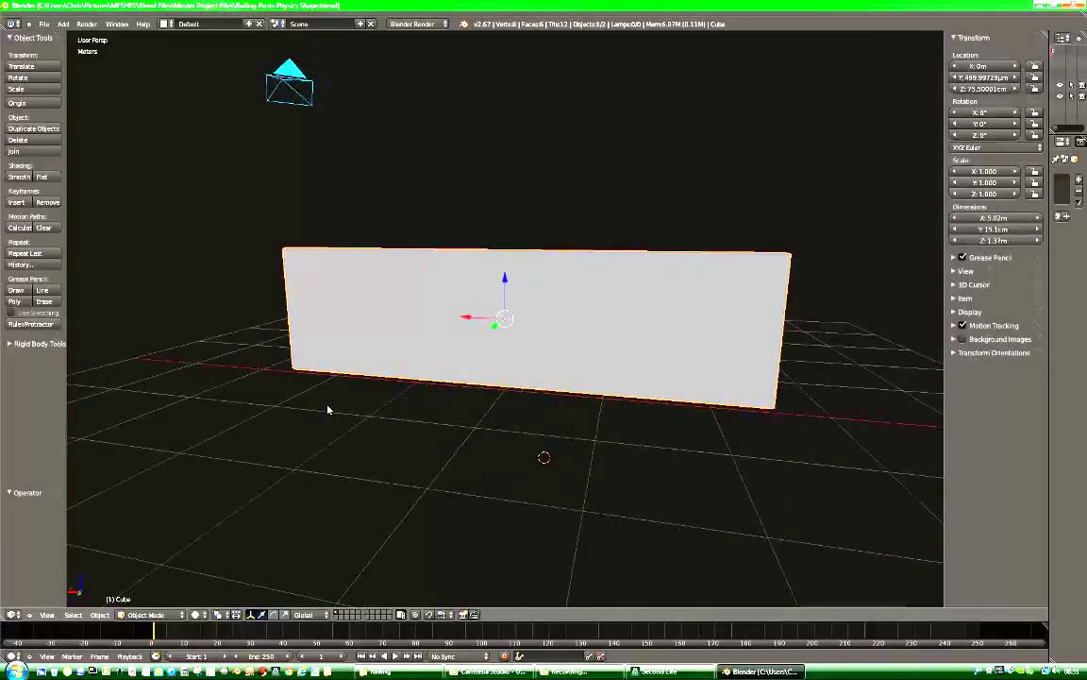
pyautogui.moveTo(362, 431); pyautogui.dragTo(447, 434, button='middle')
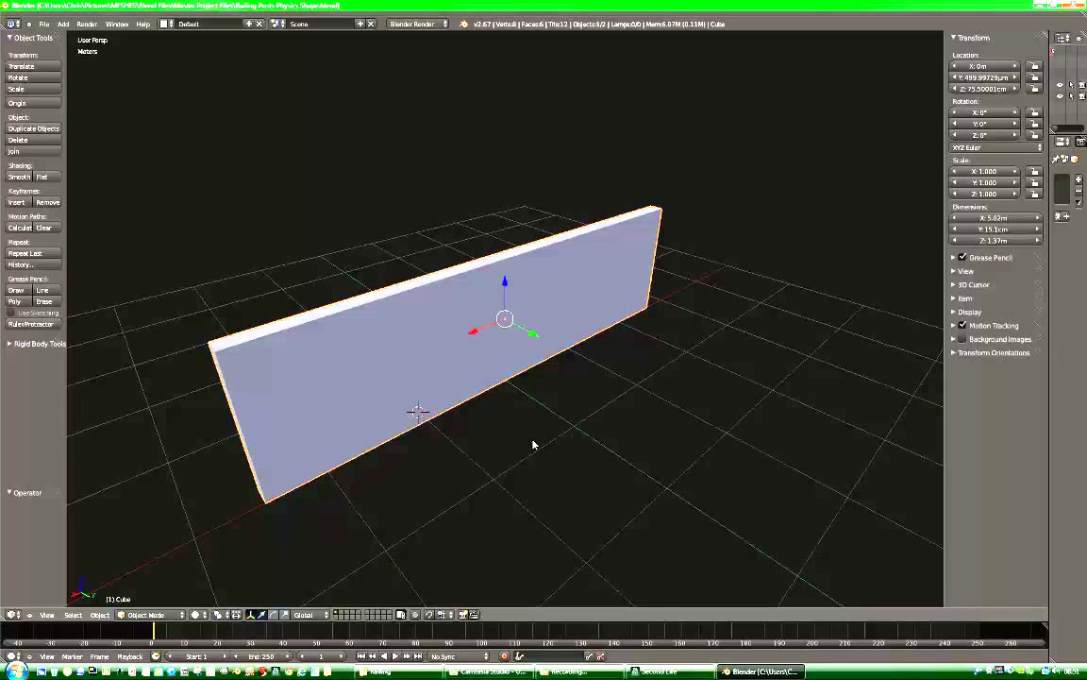
# Step: Export the box as Railing Posts Physics Shape.dae into Railing using a saved preset and Export for Second Life
pyautogui.click(43, 24)
pyautogui.moveTo(85, 207)
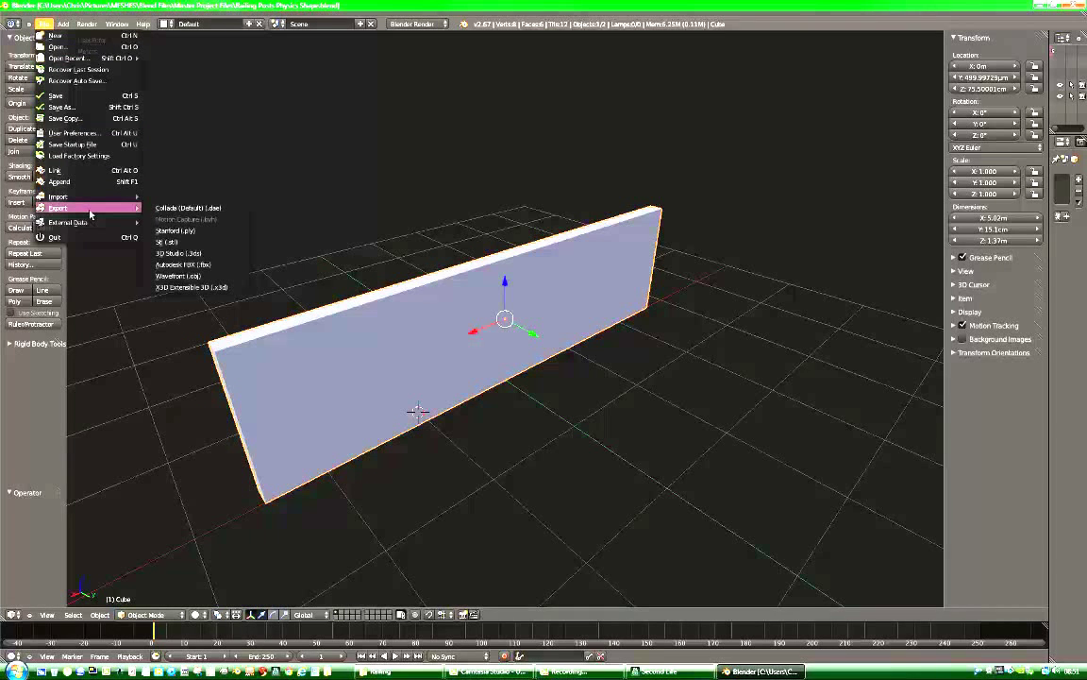
pyautogui.click(186, 208)
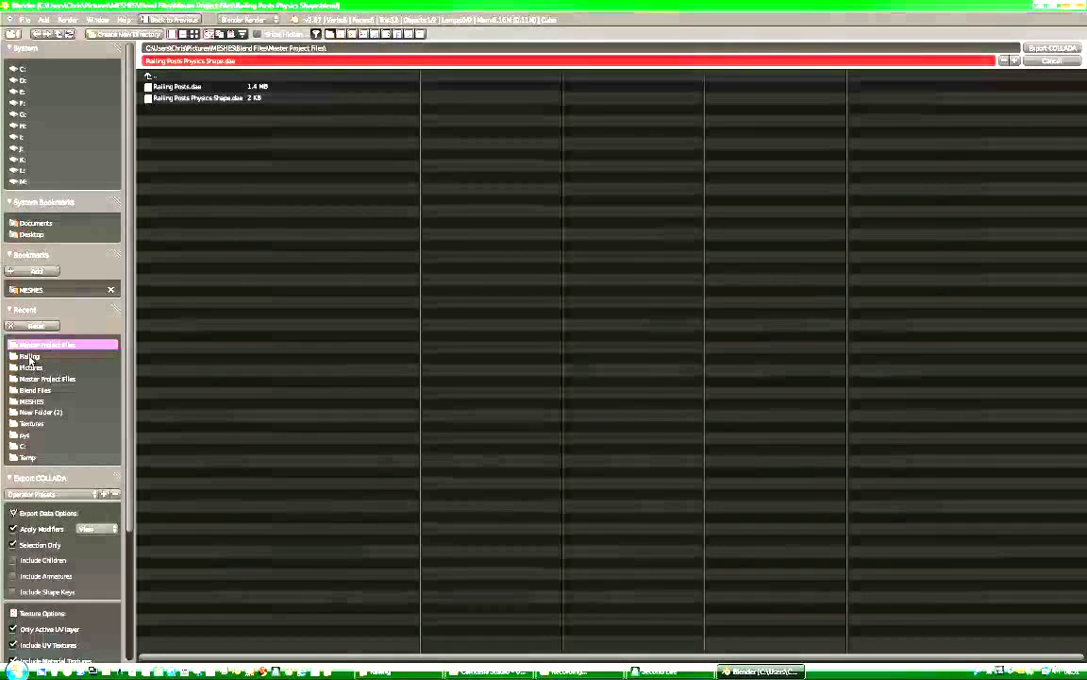
pyautogui.click(29, 355)
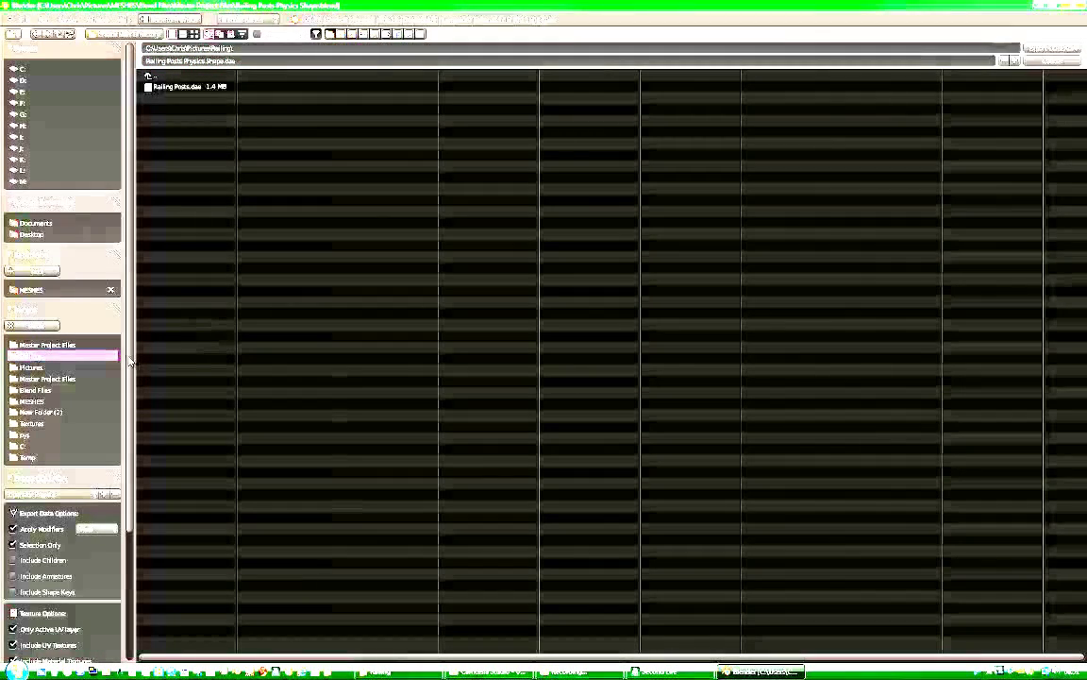
pyautogui.moveTo(130, 361); pyautogui.dragTo(125, 479)
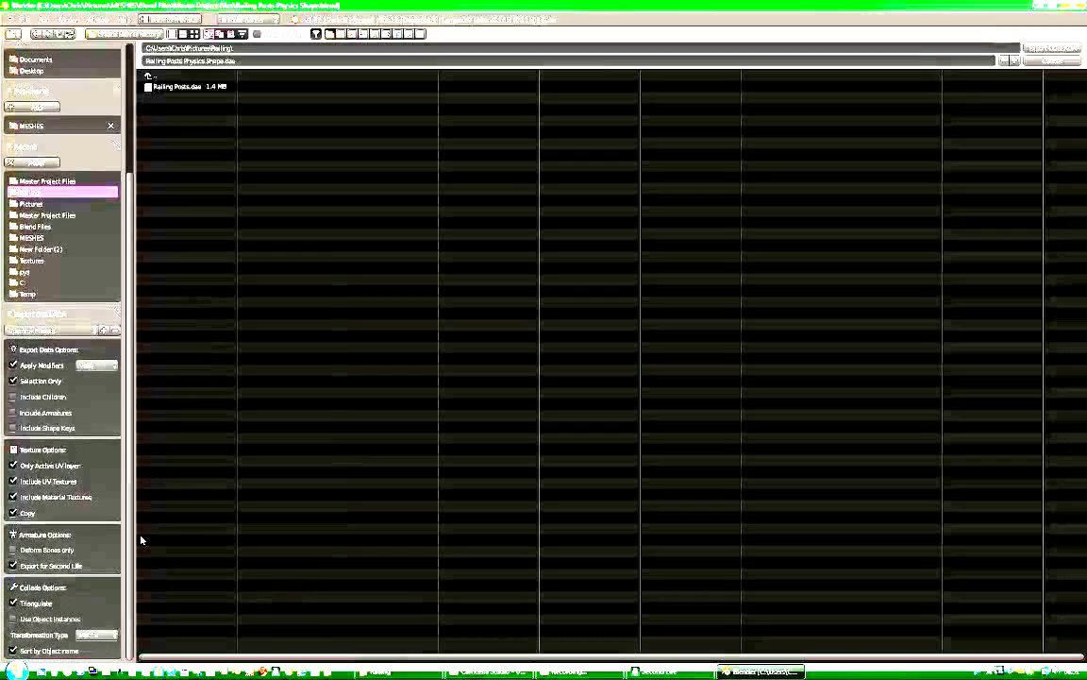
pyautogui.click(90, 342)
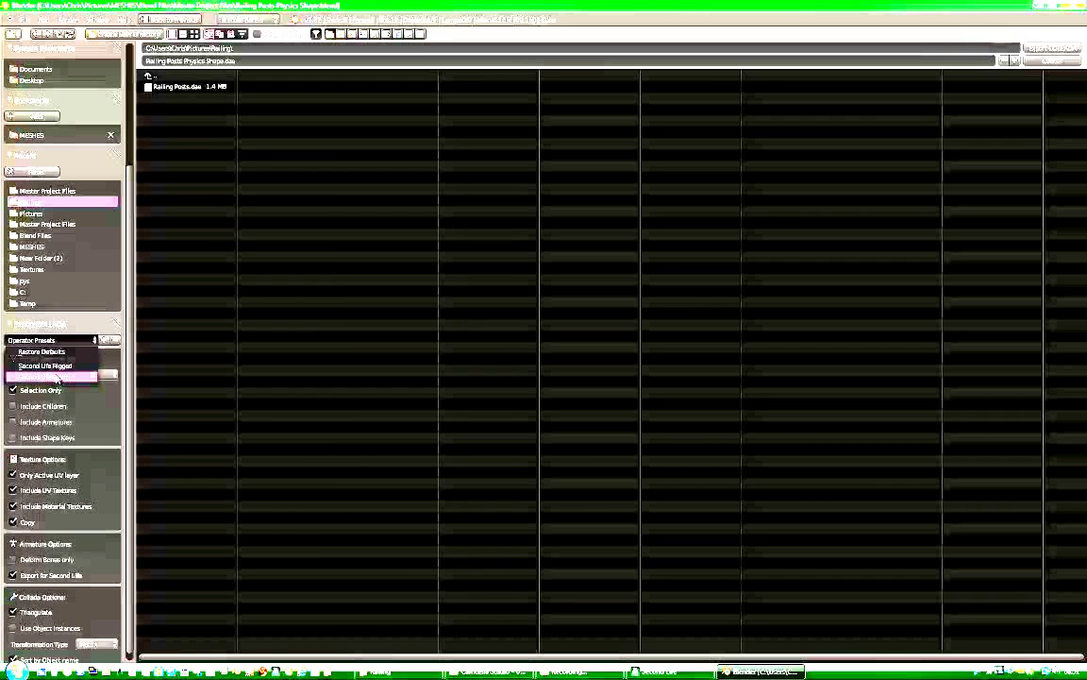
pyautogui.click(57, 378)
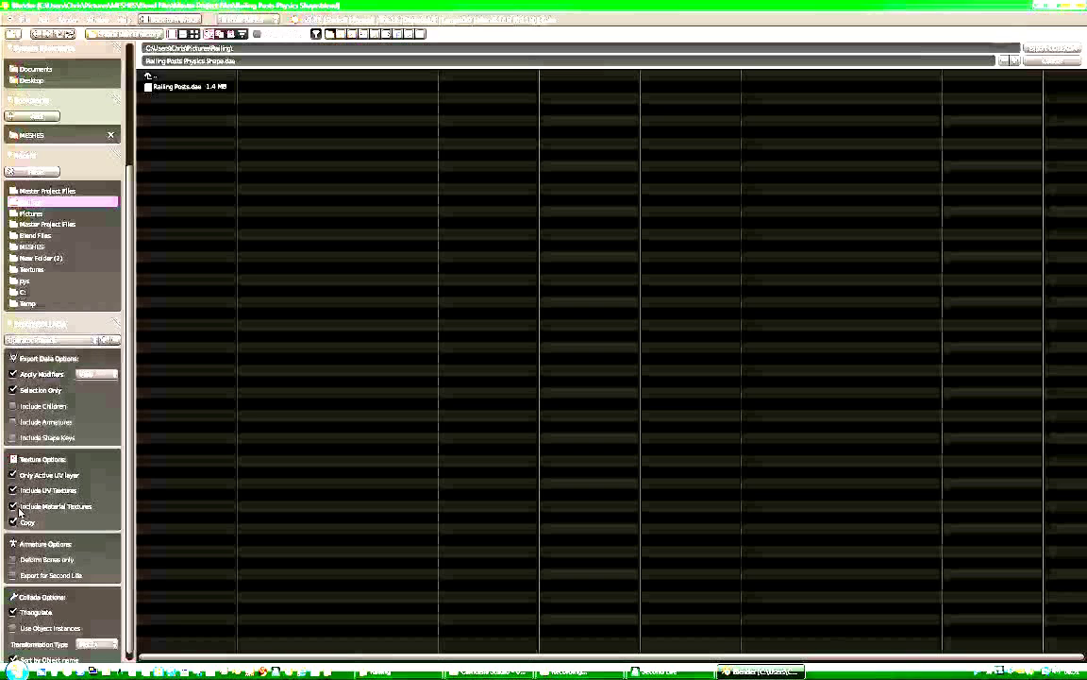
pyautogui.scroll(-1, 85, 499)
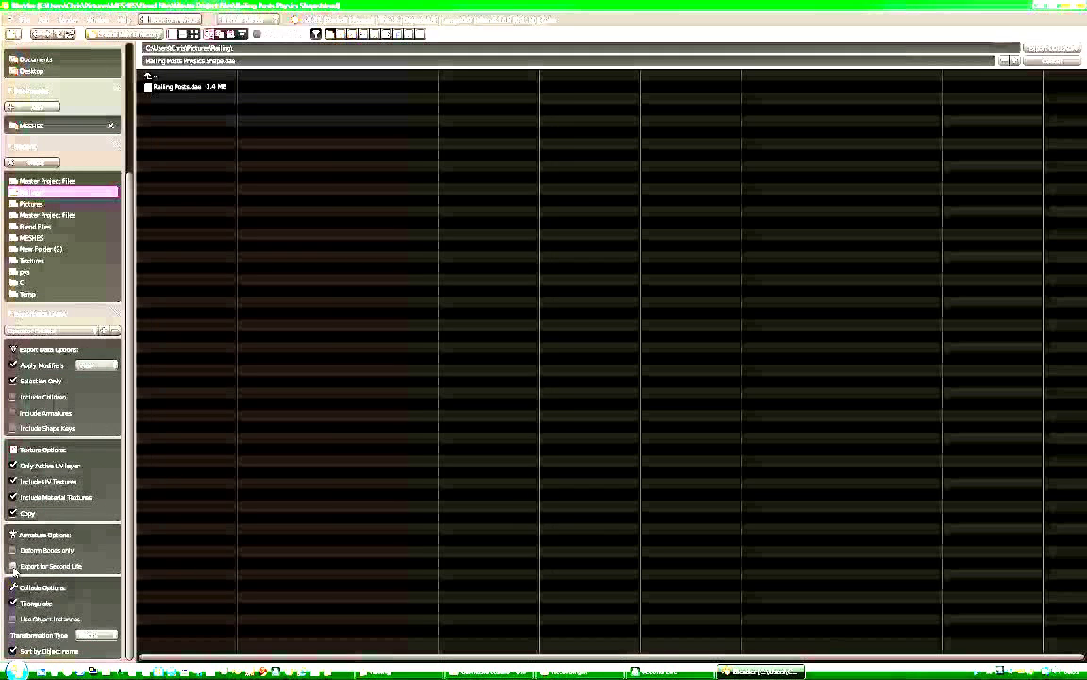
pyautogui.click(12, 566)
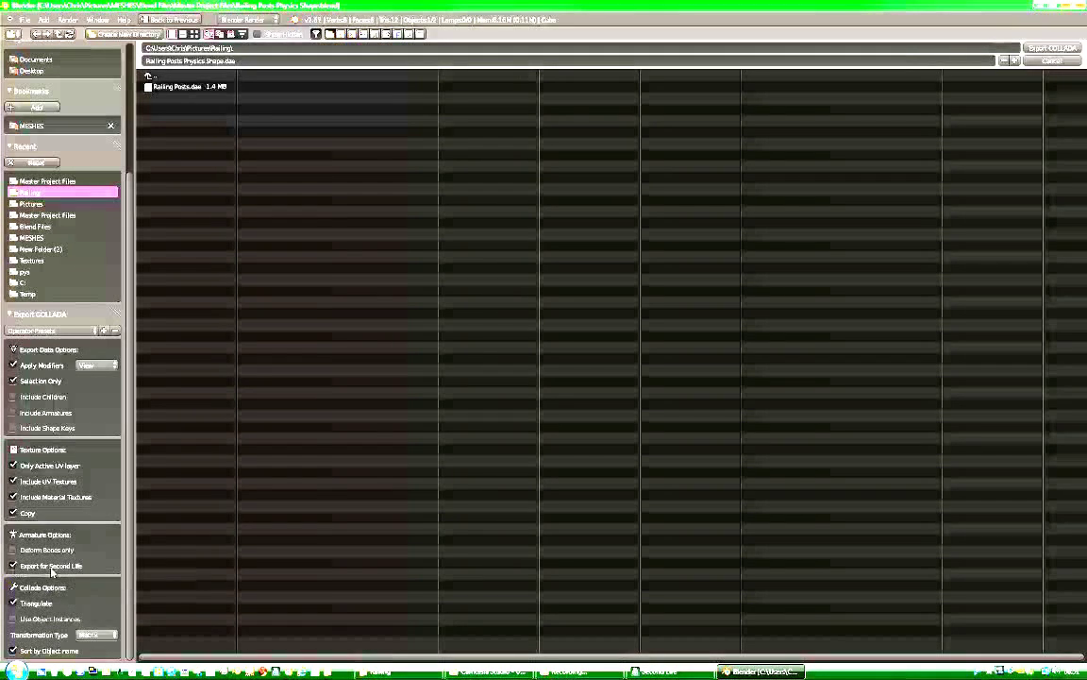
pyautogui.click(1052, 47)
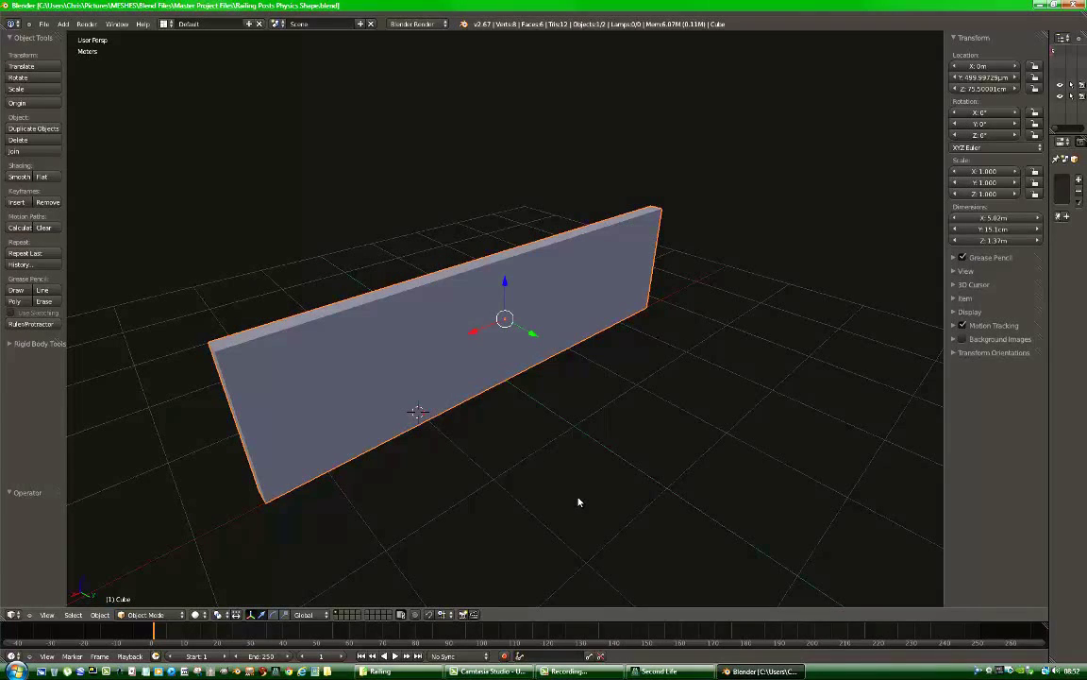
# Step: Switch to Second Life, walk onto empty Sandbox Wanderton ground, and bring up Build > Upload
pyautogui.click(655, 672)
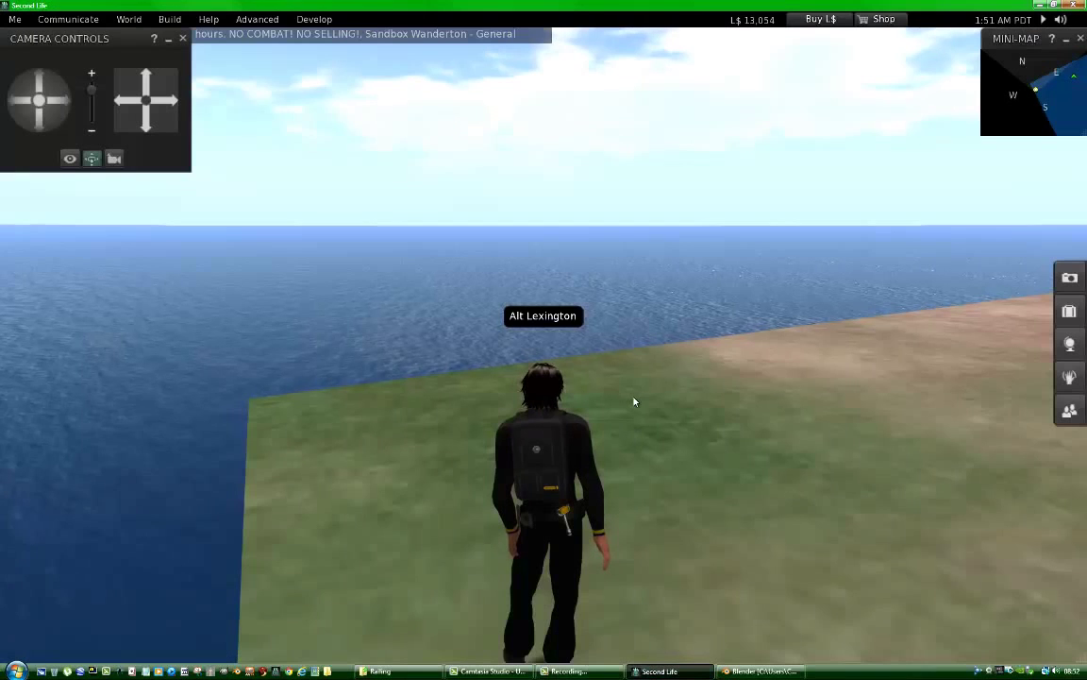
pyautogui.press('Up')
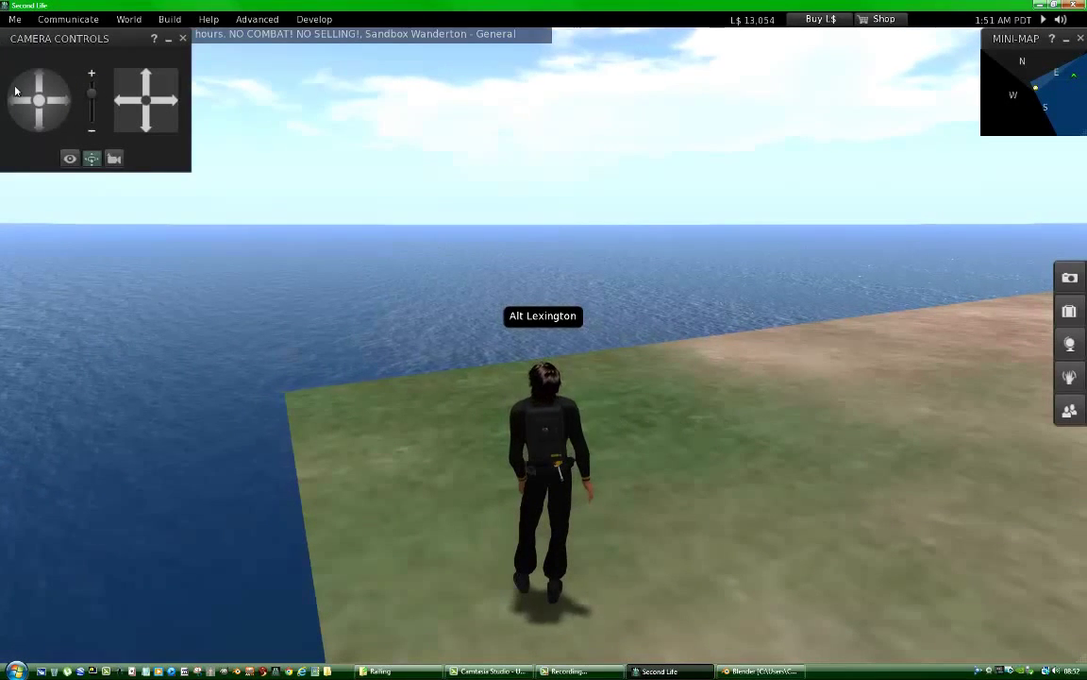
pyautogui.moveTo(17, 102); pyautogui.dragTo(17, 102)
pyautogui.moveTo(127, 104); pyautogui.dragTo(127, 104)
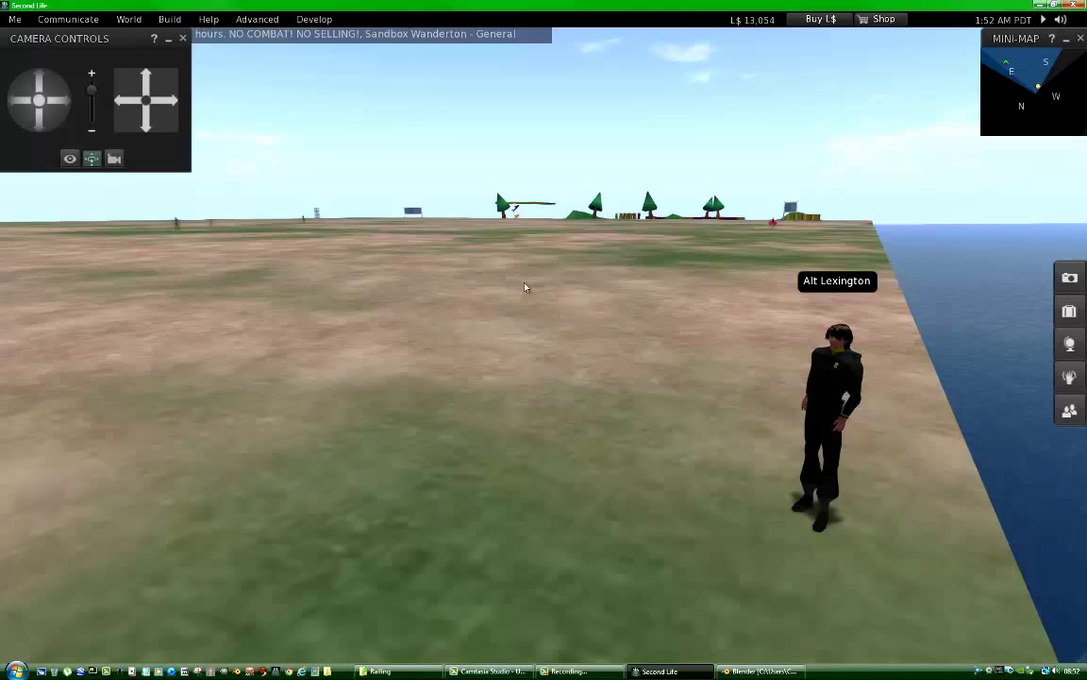
pyautogui.click(172, 19)
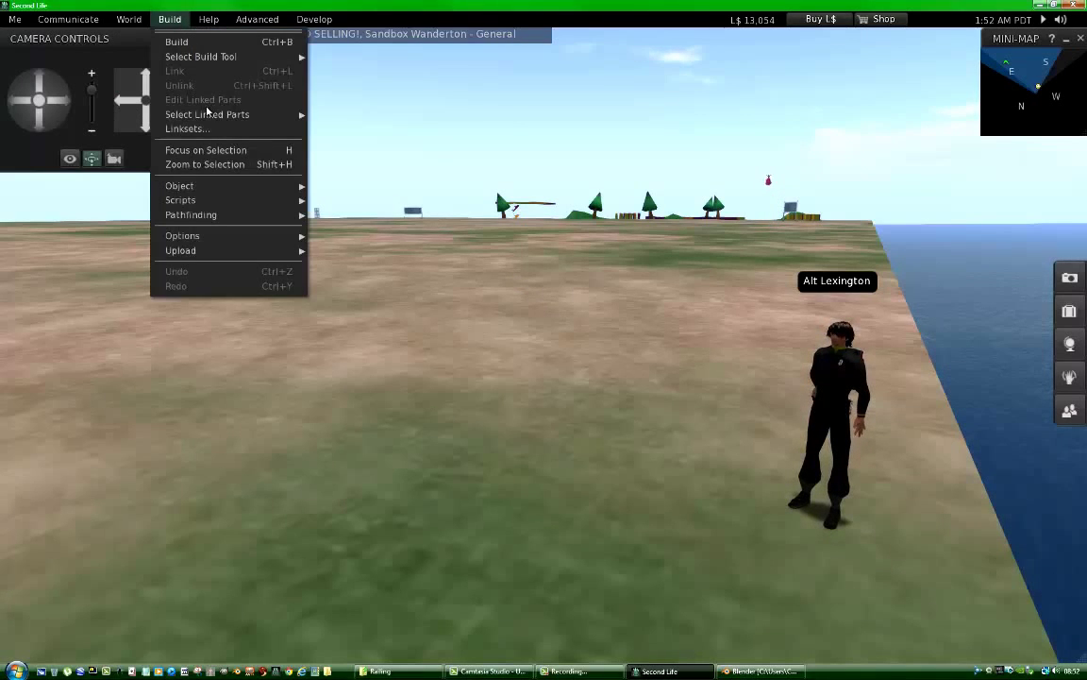
pyautogui.moveTo(250, 250)
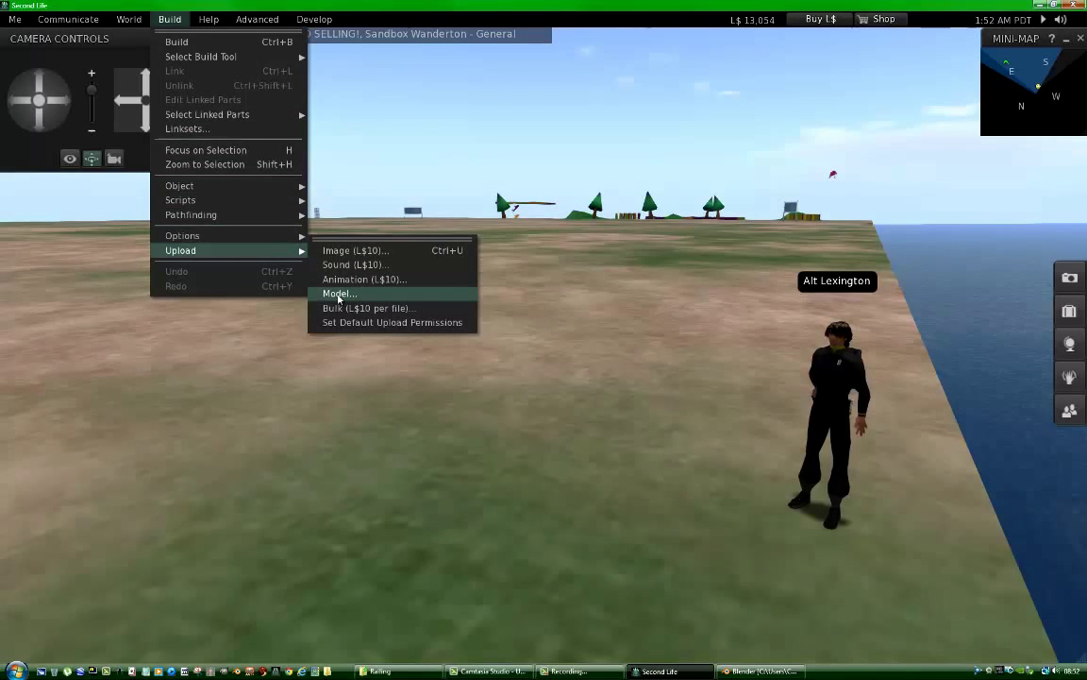
# Step: Start a model upload and load Railing Posts.dae from the Railing folder as the high-detail model
pyautogui.click(338, 295)
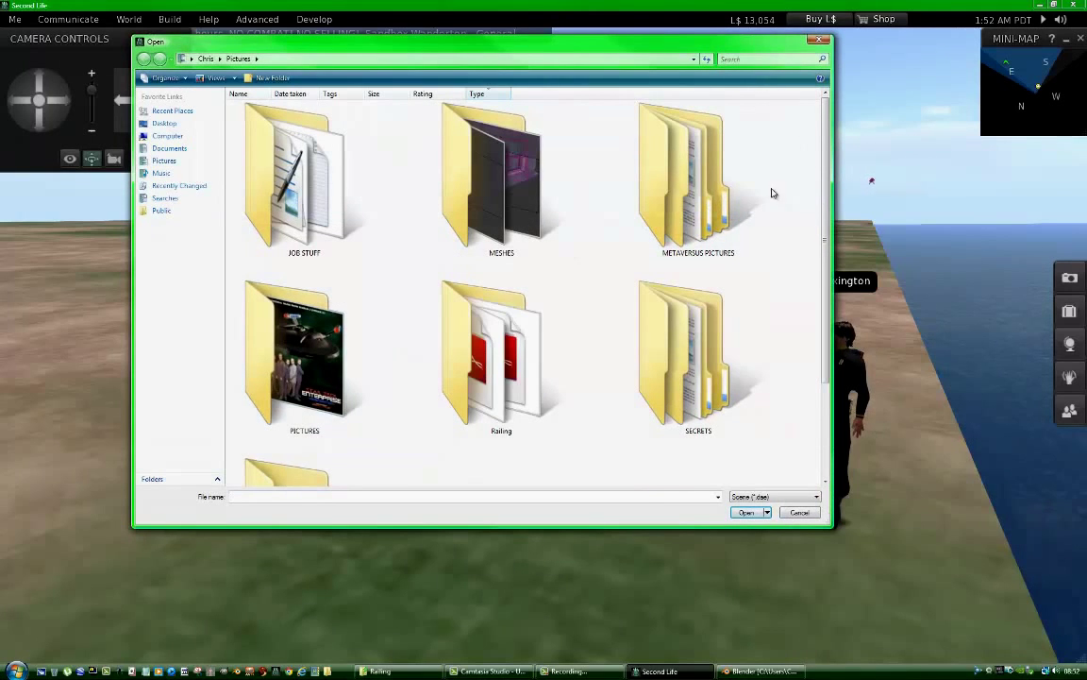
pyautogui.doubleClick(442, 324)
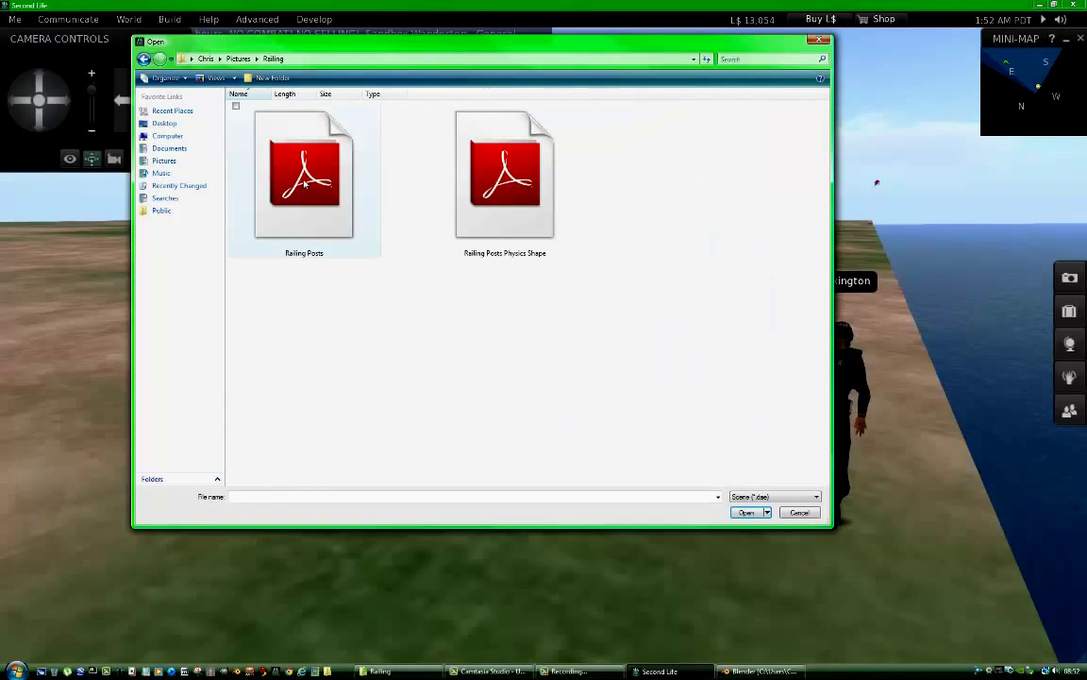
pyautogui.doubleClick(304, 180)
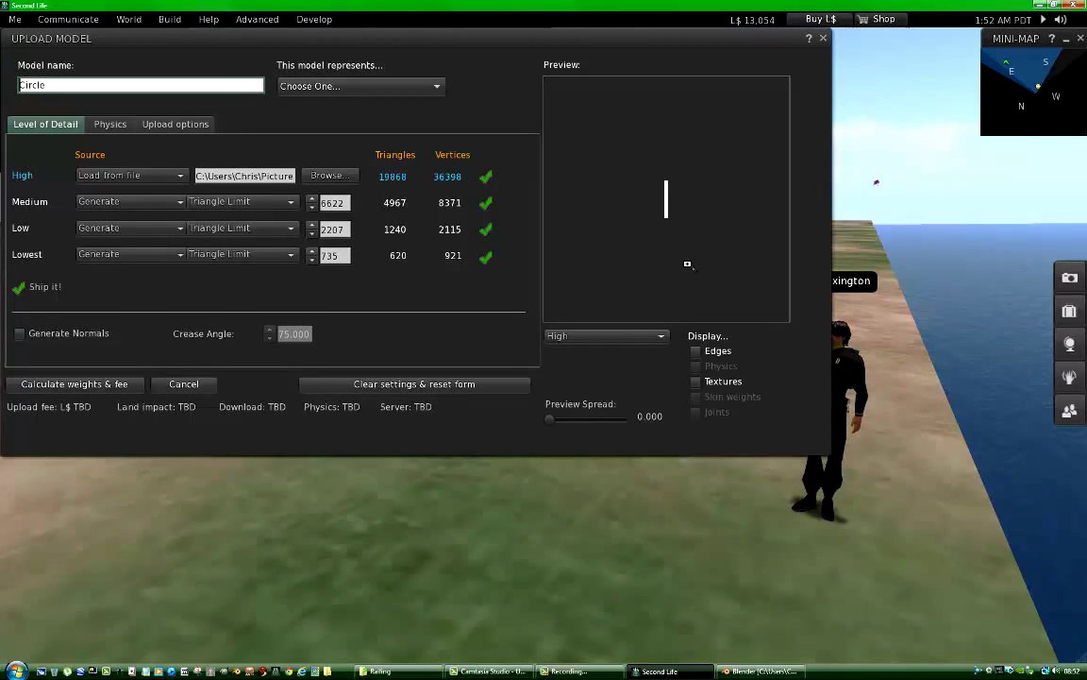
# Step: Turn the upload preview to face the railing front-on and show edges and textures
pyautogui.moveTo(687, 263); pyautogui.dragTo(648, 236)
pyautogui.scroll(3, 647, 236)
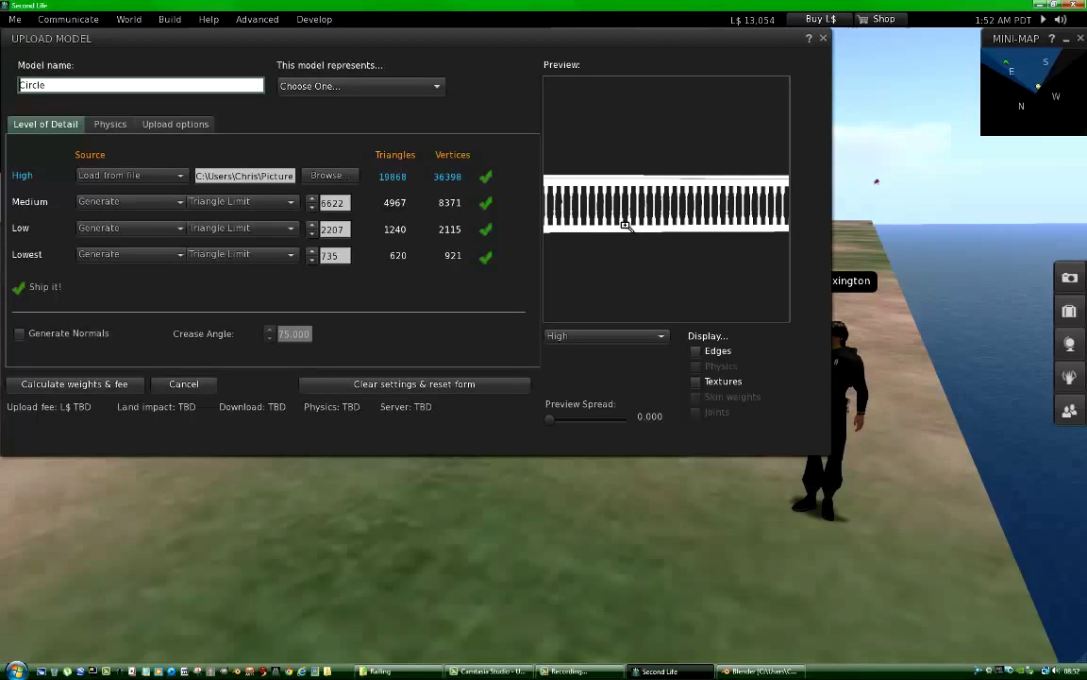
pyautogui.scroll(-2, 626, 224)
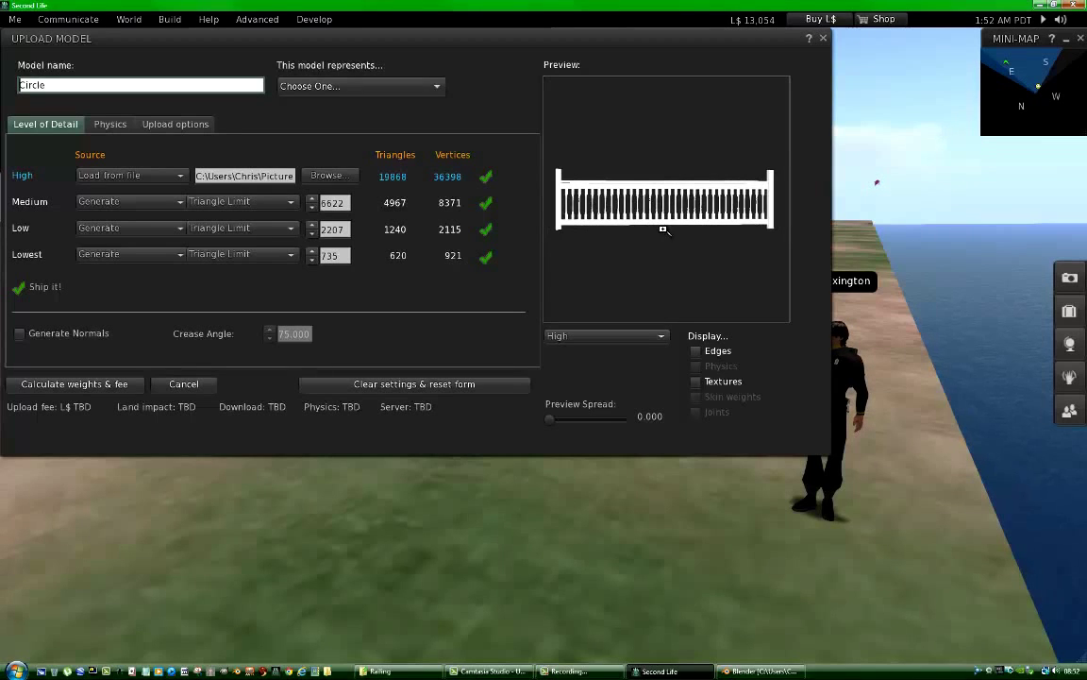
pyautogui.click(697, 351)
pyautogui.click(696, 382)
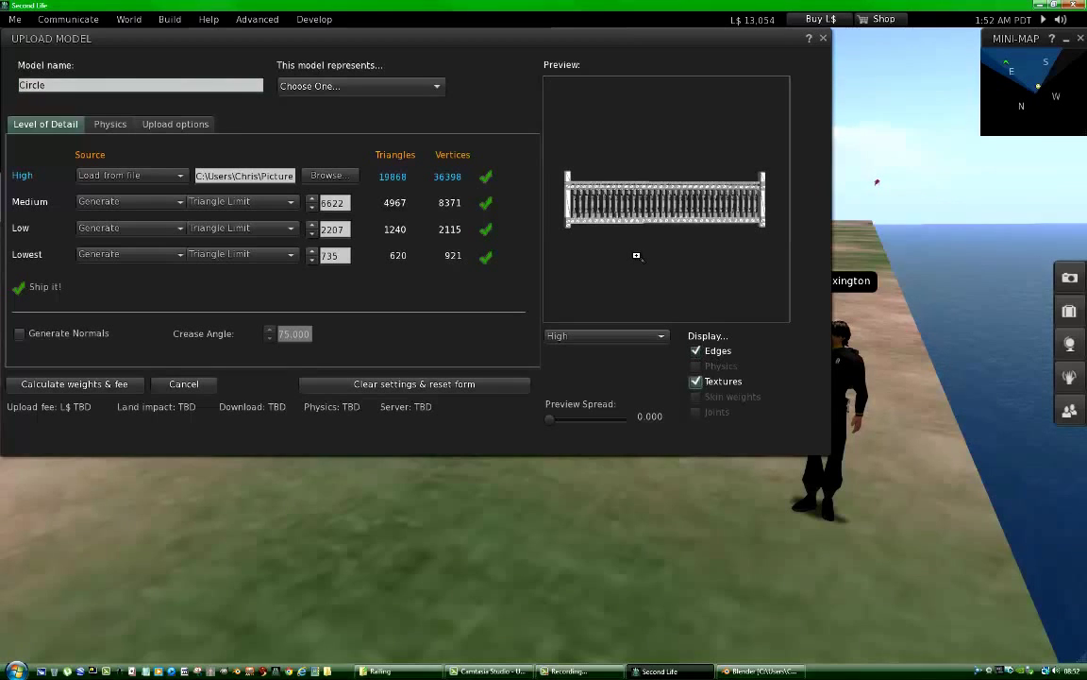
pyautogui.scroll(1, 637, 257)
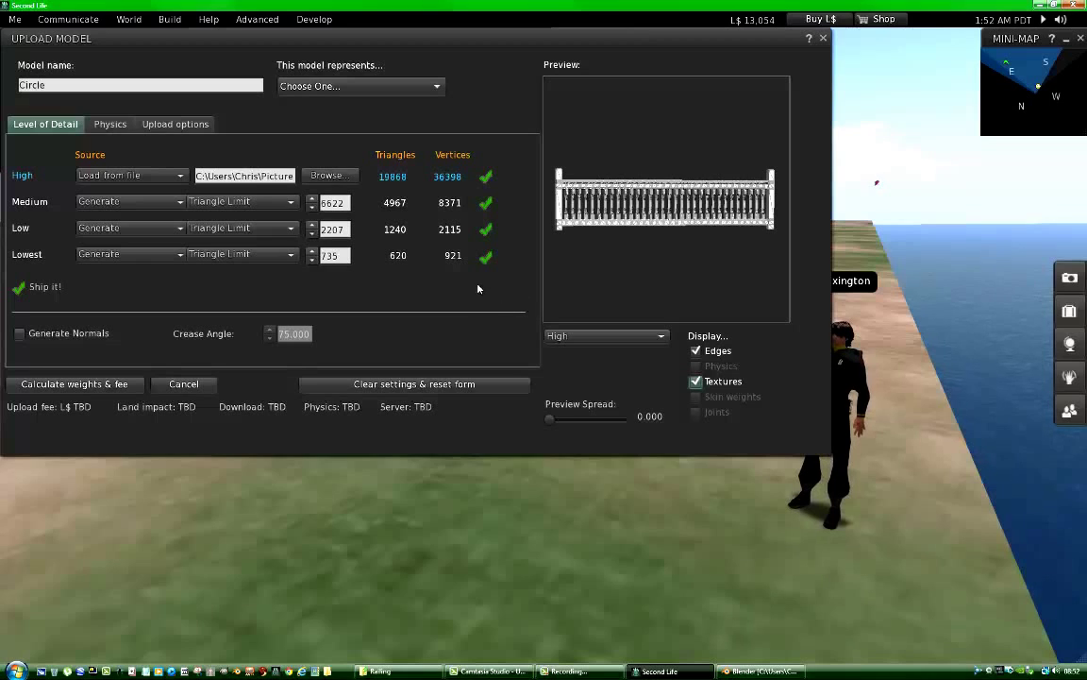
# Step: Rename the model to Posts and classify it as a Building Component
pyautogui.moveTo(125, 85); pyautogui.dragTo(19, 85)
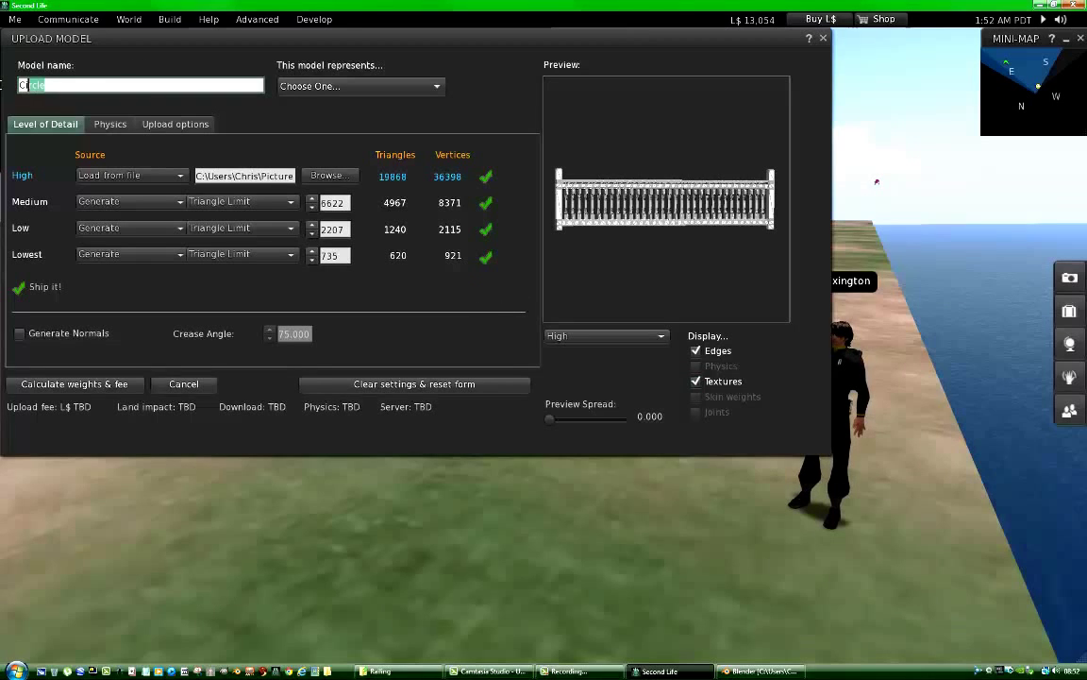
pyautogui.write('R')
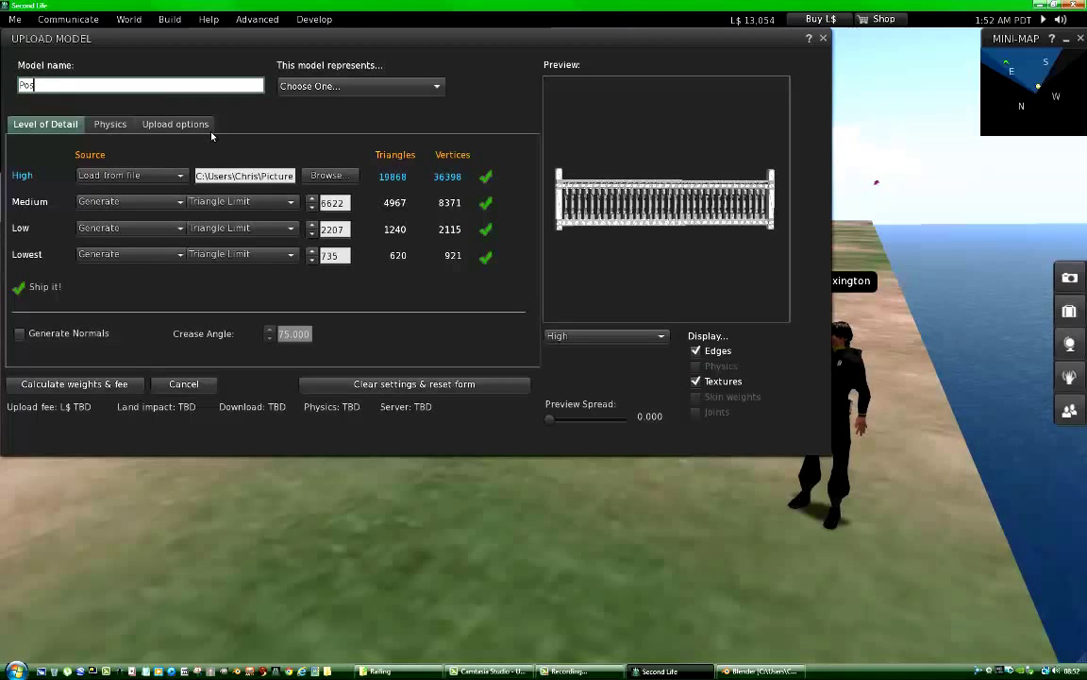
pyautogui.write('osts')
pyautogui.press('Return')
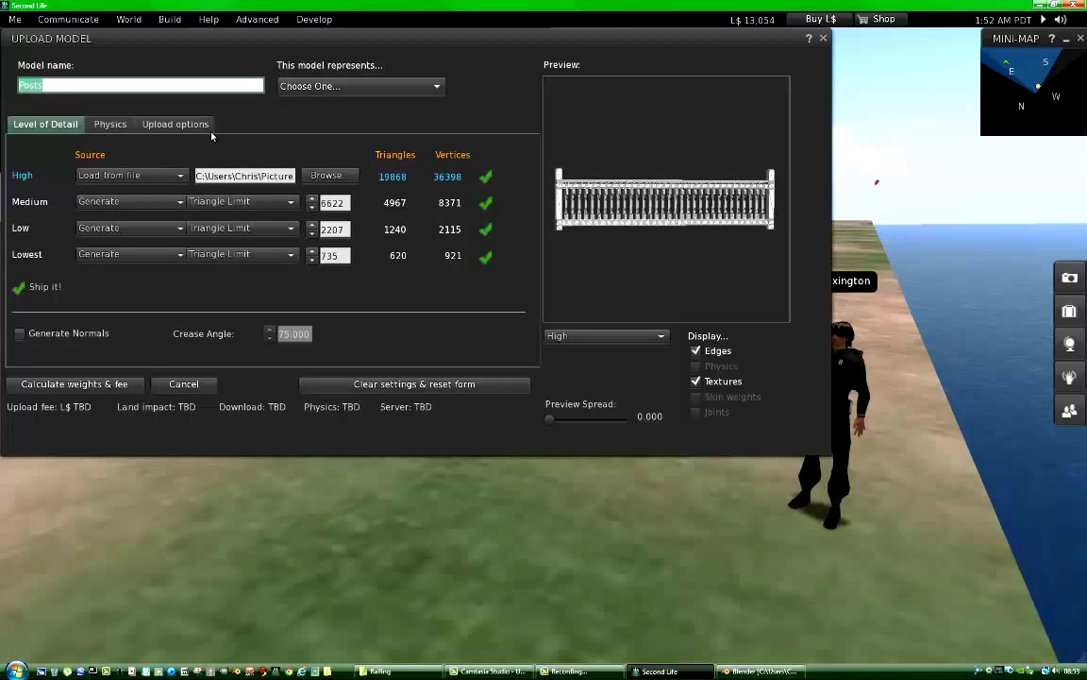
pyautogui.click(422, 87)
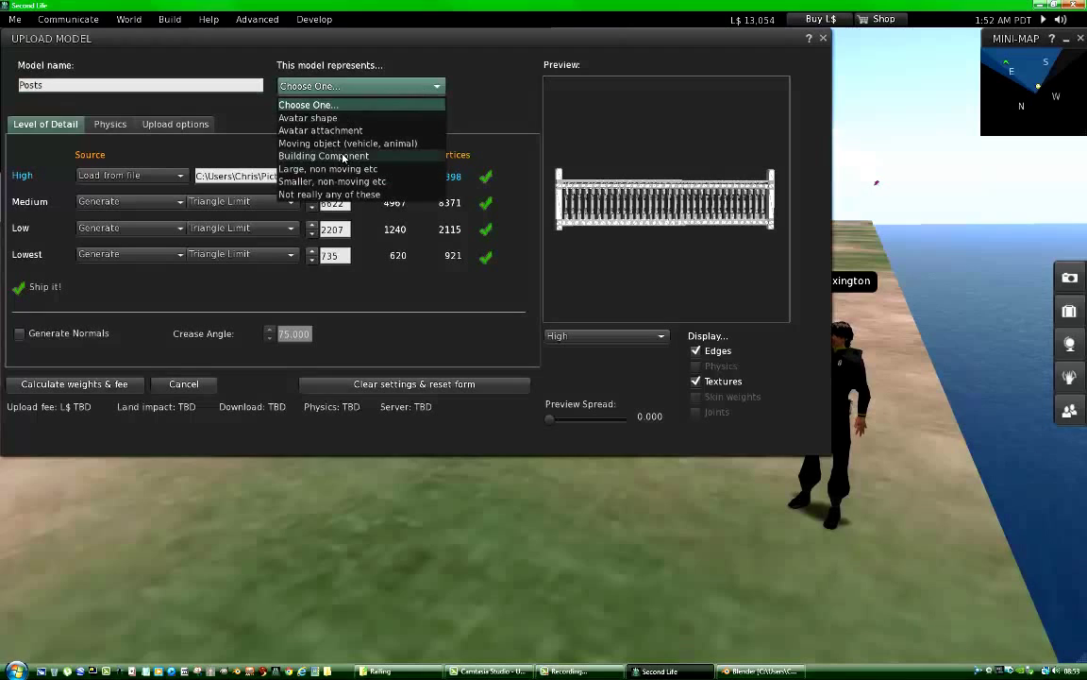
pyautogui.click(343, 157)
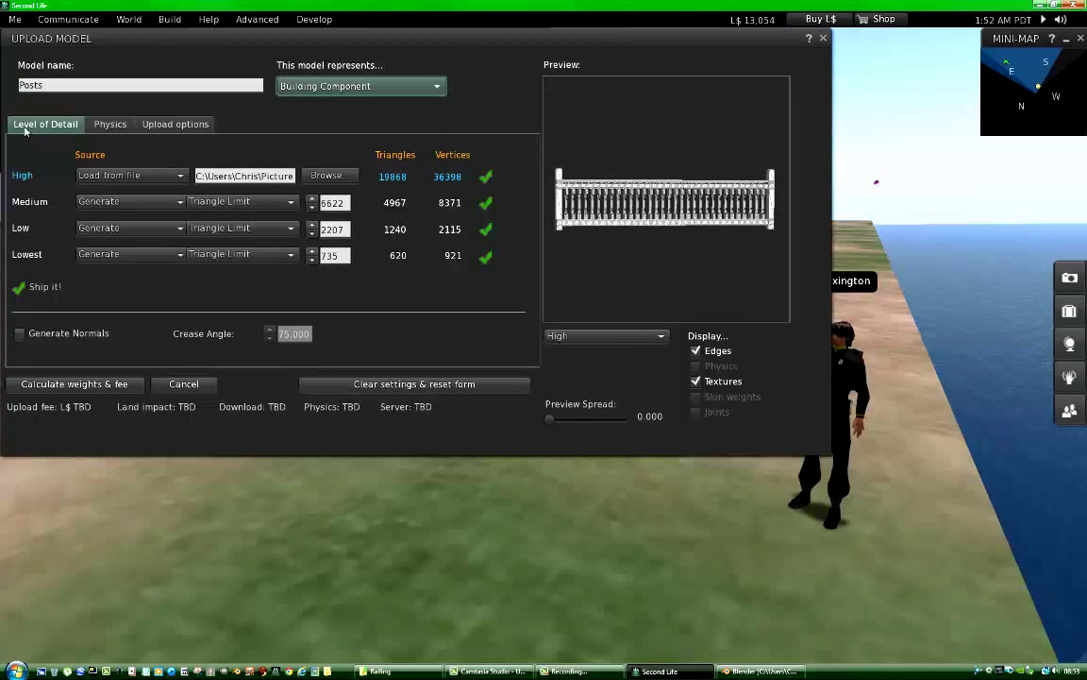
# Step: Tick Include textures in Upload options, then bring up the Physics tab's Step 1 shape-source choices
pyautogui.click(176, 125)
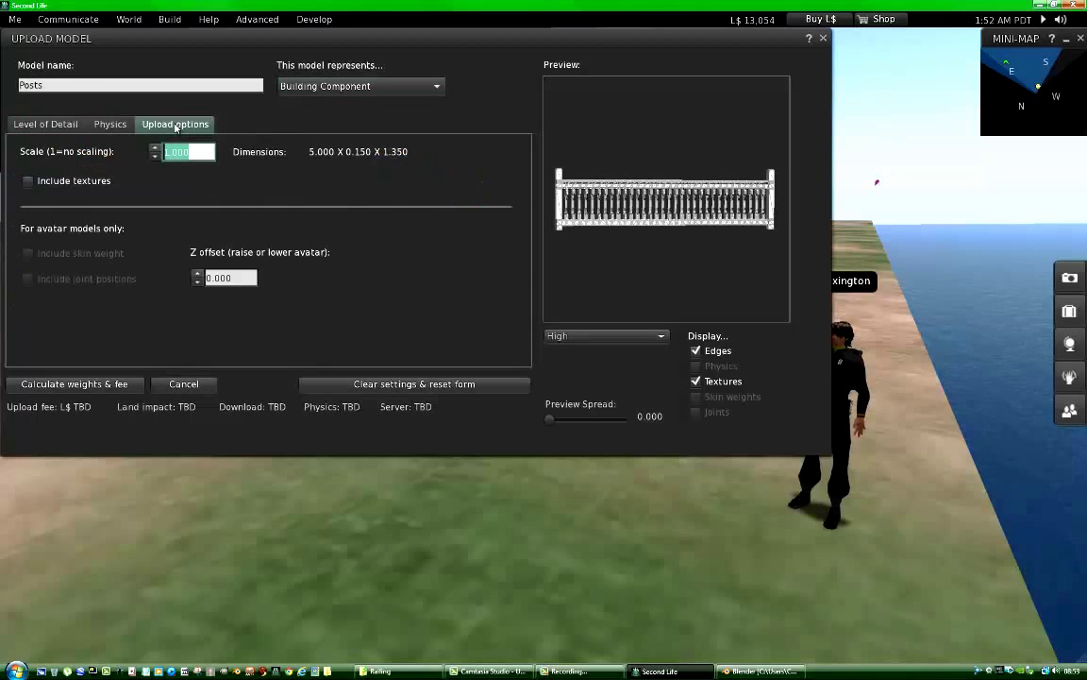
pyautogui.click(28, 182)
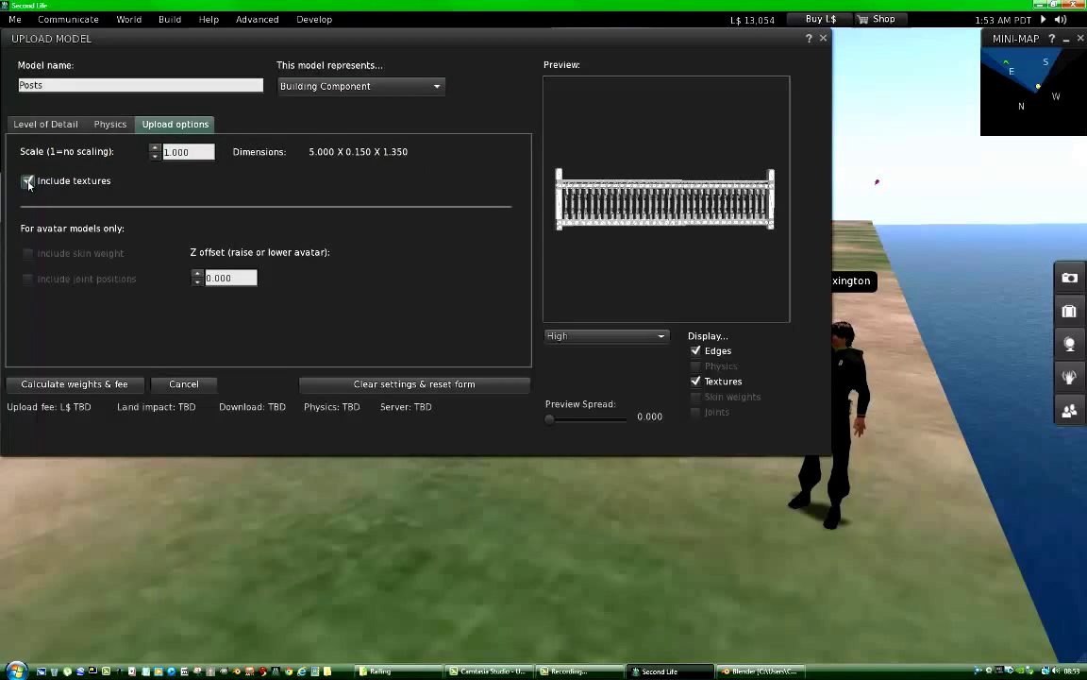
pyautogui.click(111, 125)
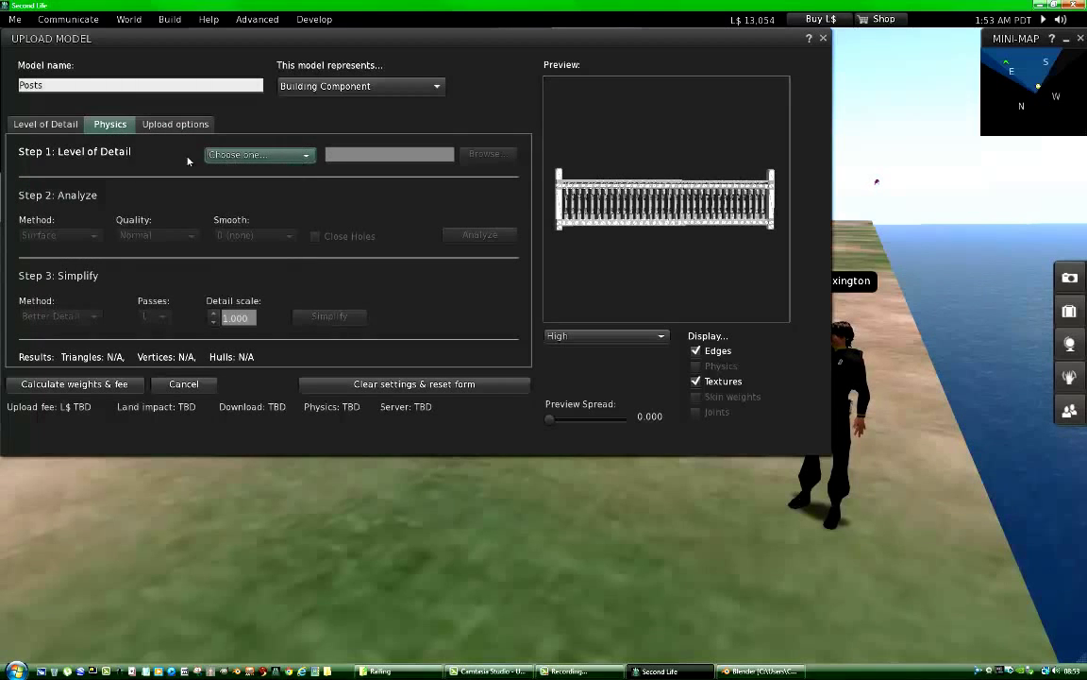
pyautogui.click(306, 158)
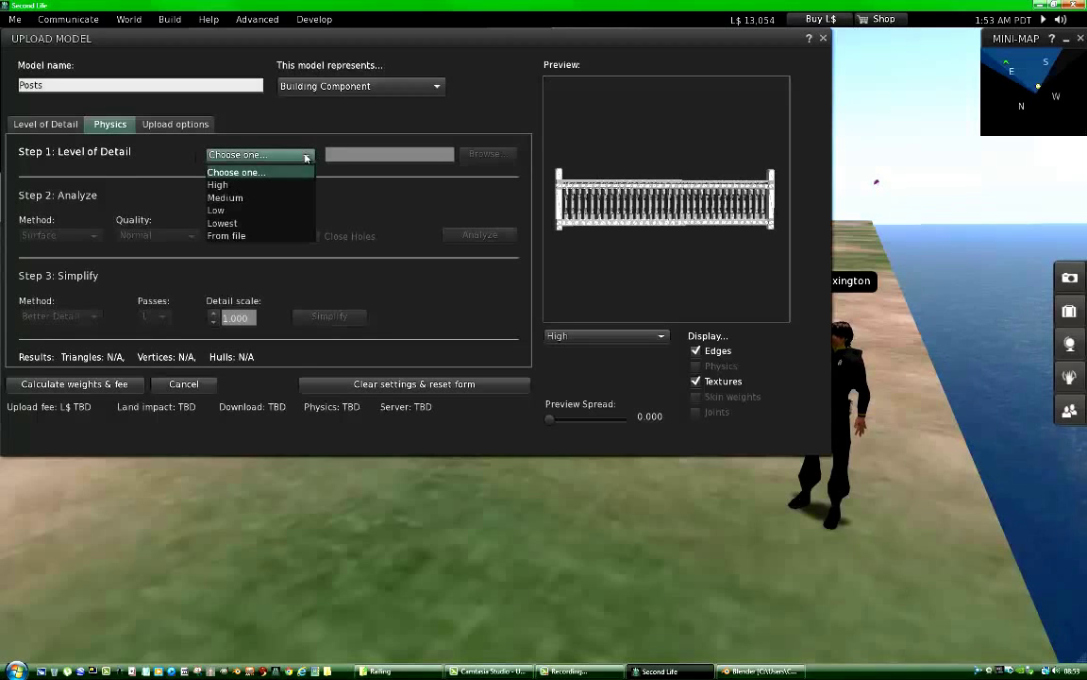
# Step: Load Railing Posts Physics Shape as the physics model and analyze it to 1 hull of 8 vertices
pyautogui.click(226, 236)
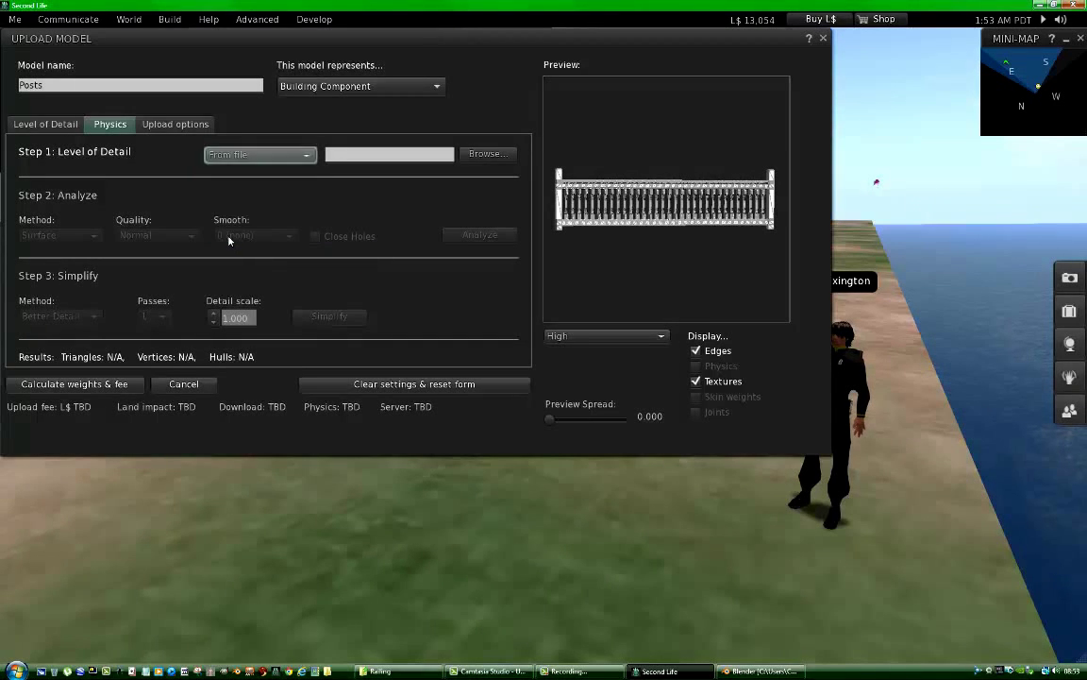
pyautogui.click(491, 156)
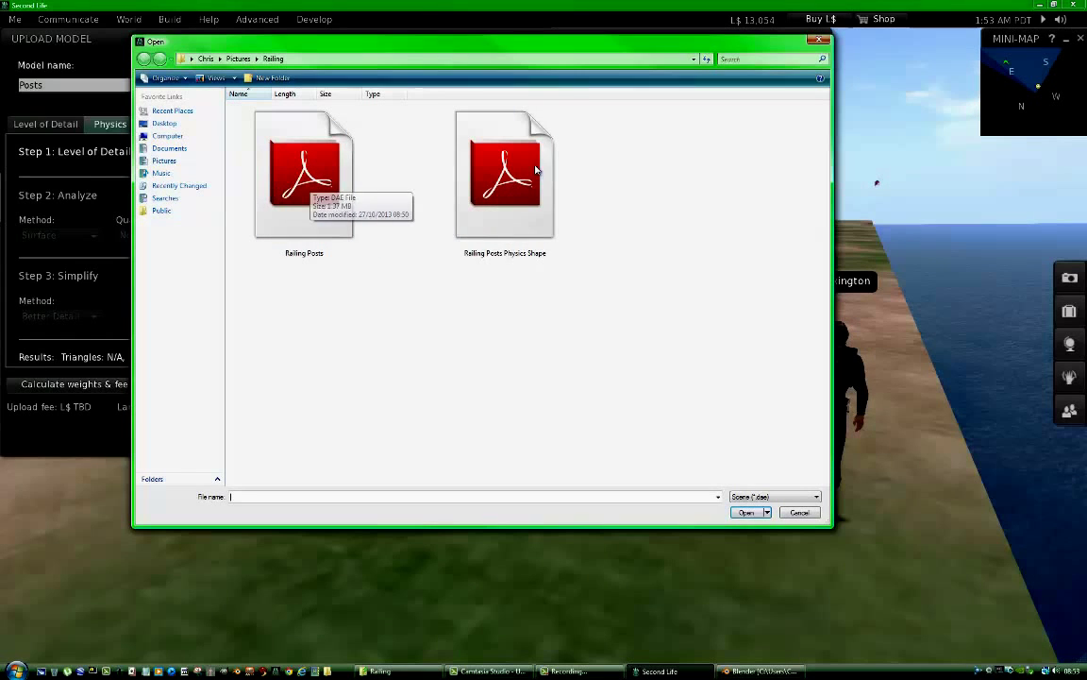
pyautogui.doubleClick(509, 192)
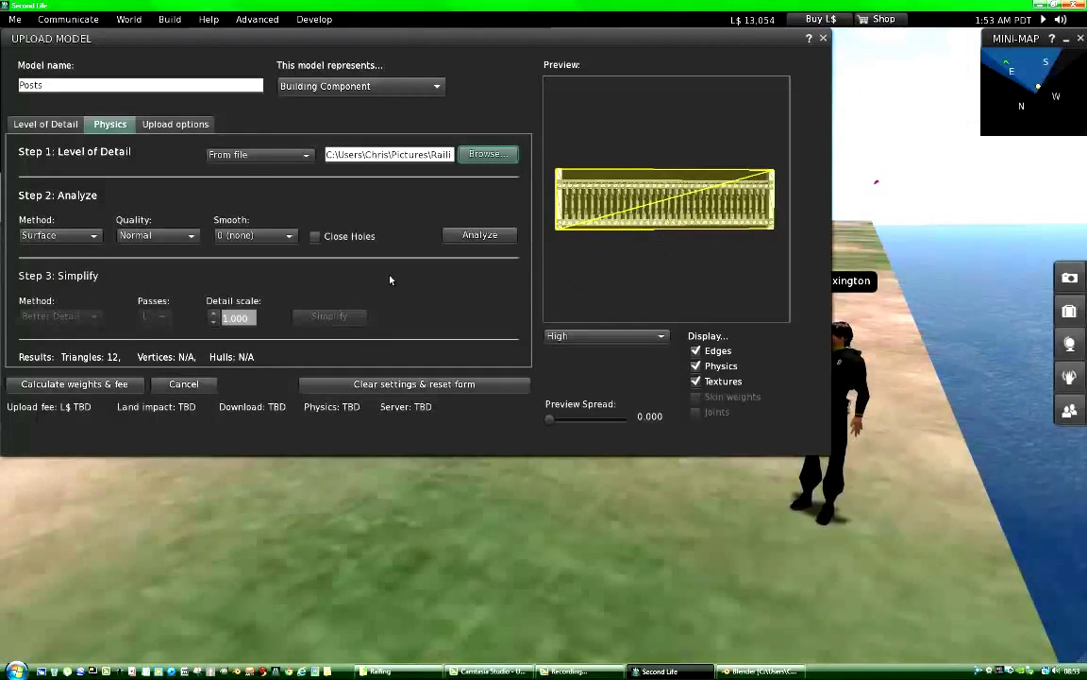
pyautogui.click(481, 236)
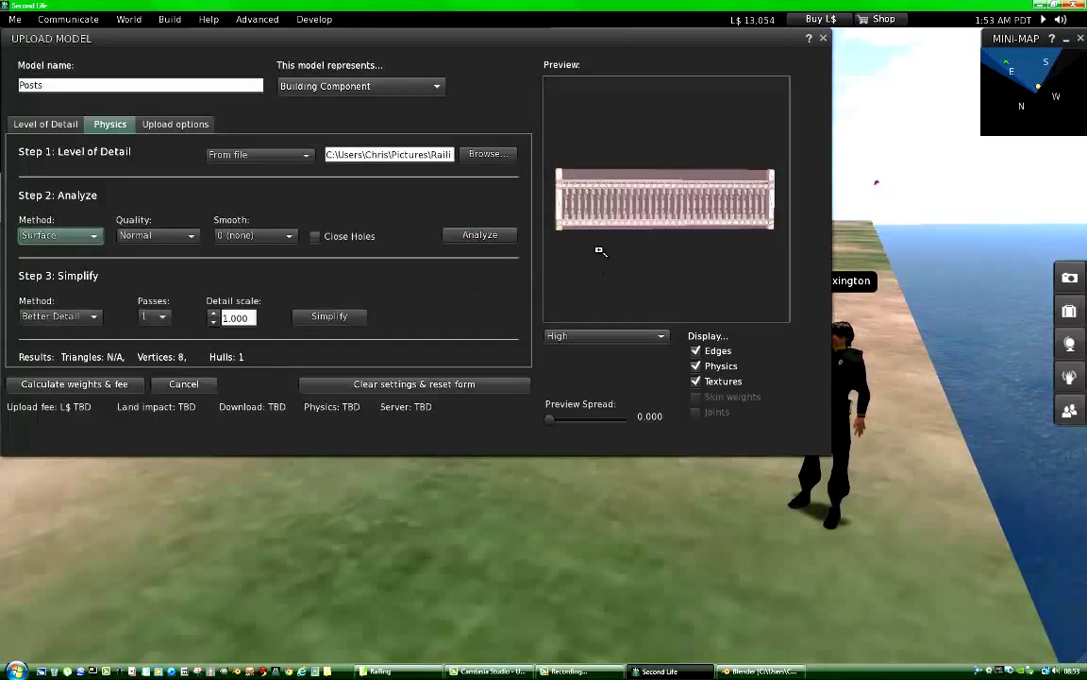
pyautogui.moveTo(600, 250); pyautogui.dragTo(598, 250)
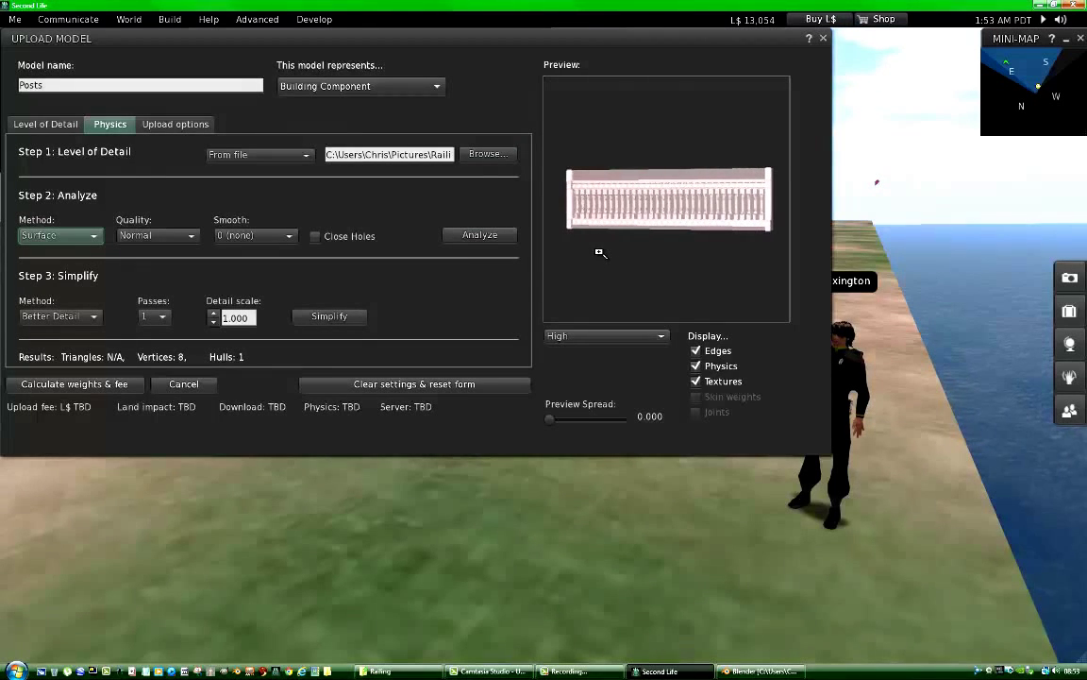
# Step: Calculate weights and fee, then upload Posts for L$34 with land impact 40.734
pyautogui.click(75, 385)
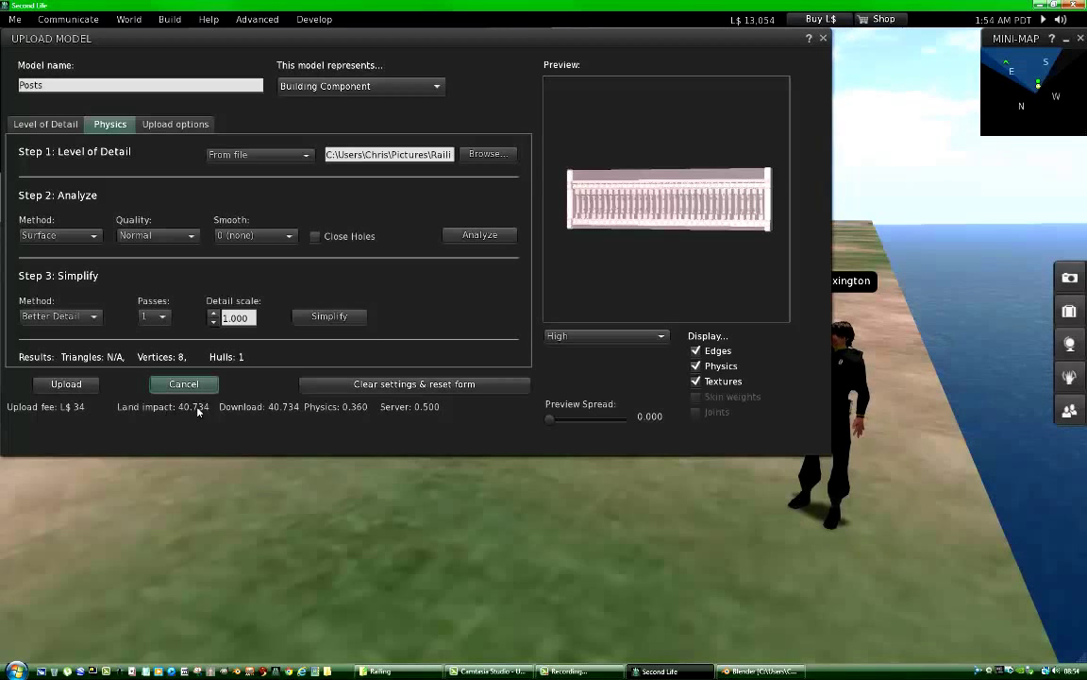
pyautogui.click(81, 385)
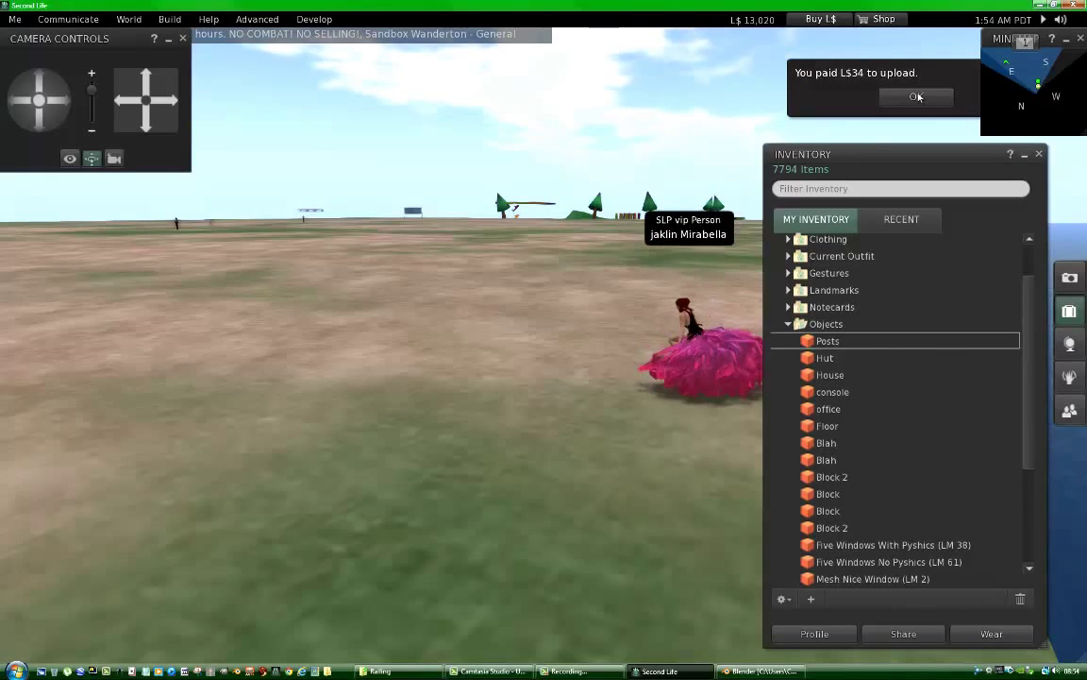
# Step: Dismiss the upload notice, rez the Posts railing on the ground, then delete Posts from inventory
pyautogui.click(917, 97)
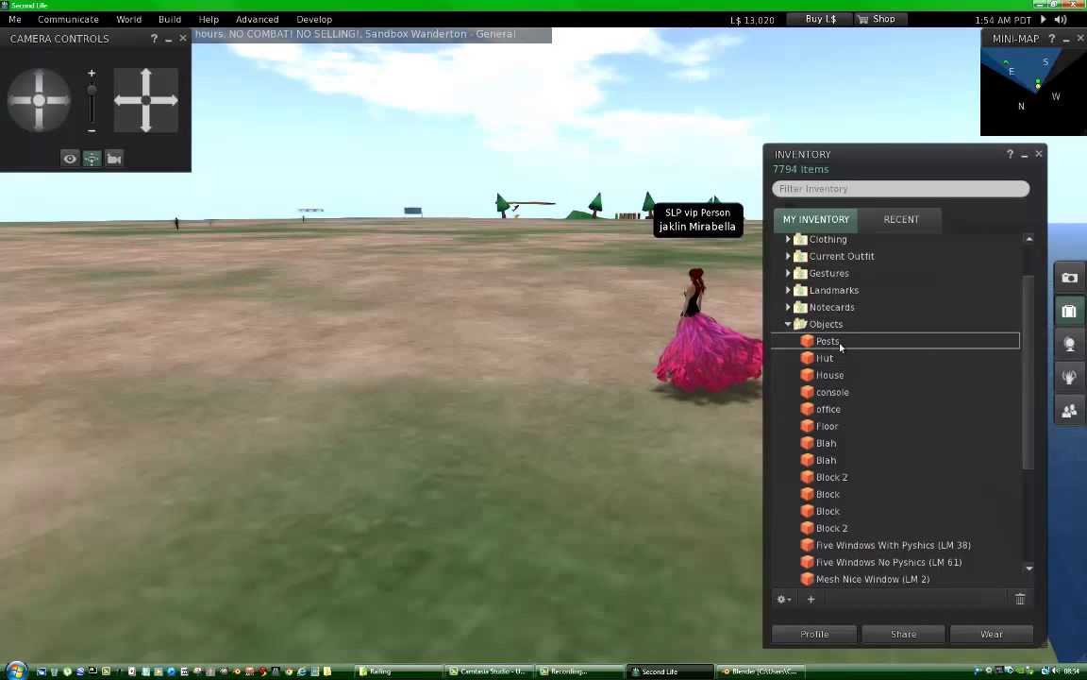
pyautogui.moveTo(840, 347); pyautogui.dragTo(371, 427)
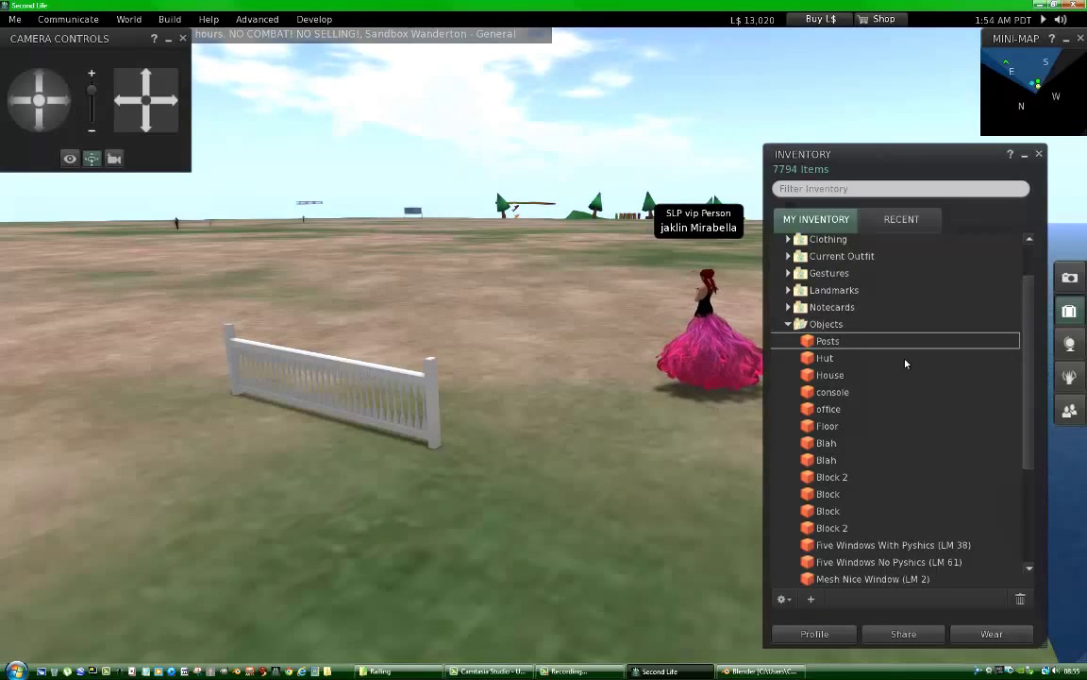
pyautogui.rightClick(822, 344)
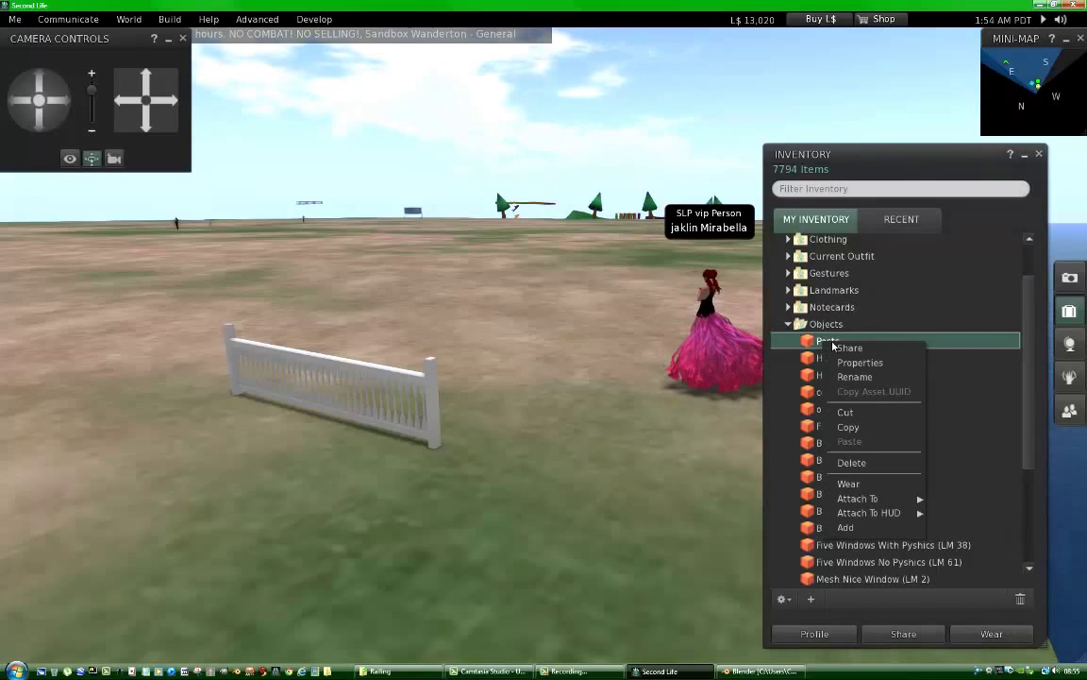
pyautogui.click(848, 463)
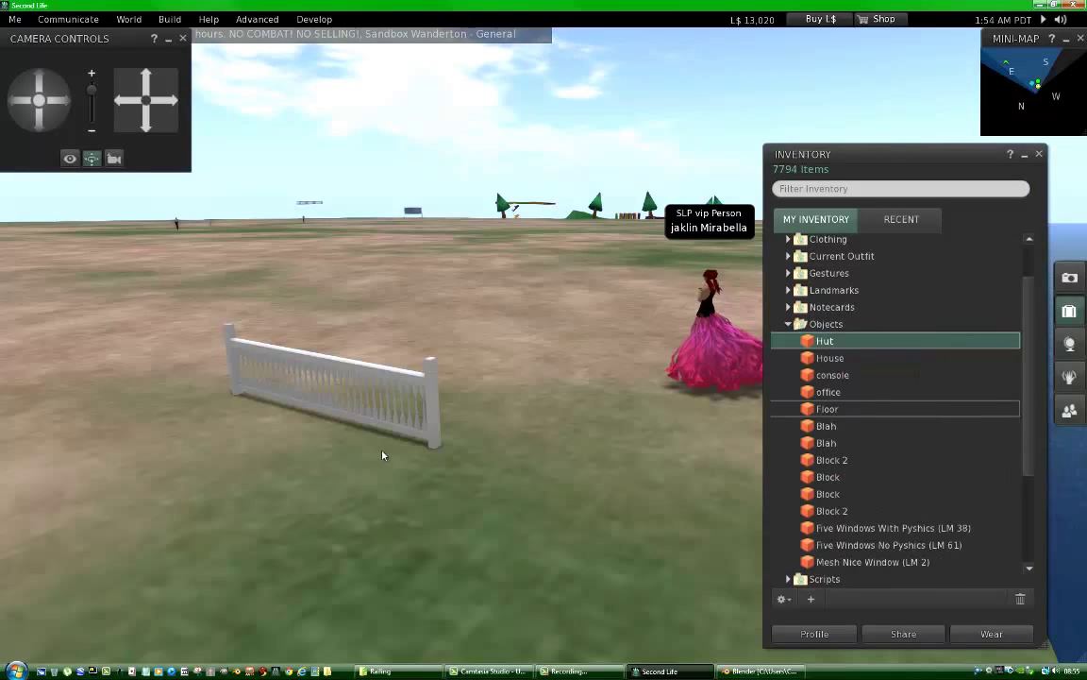
# Step: Set the placed railing's physics shape type to Prim in the object editor, then close it
pyautogui.rightClick(358, 373)
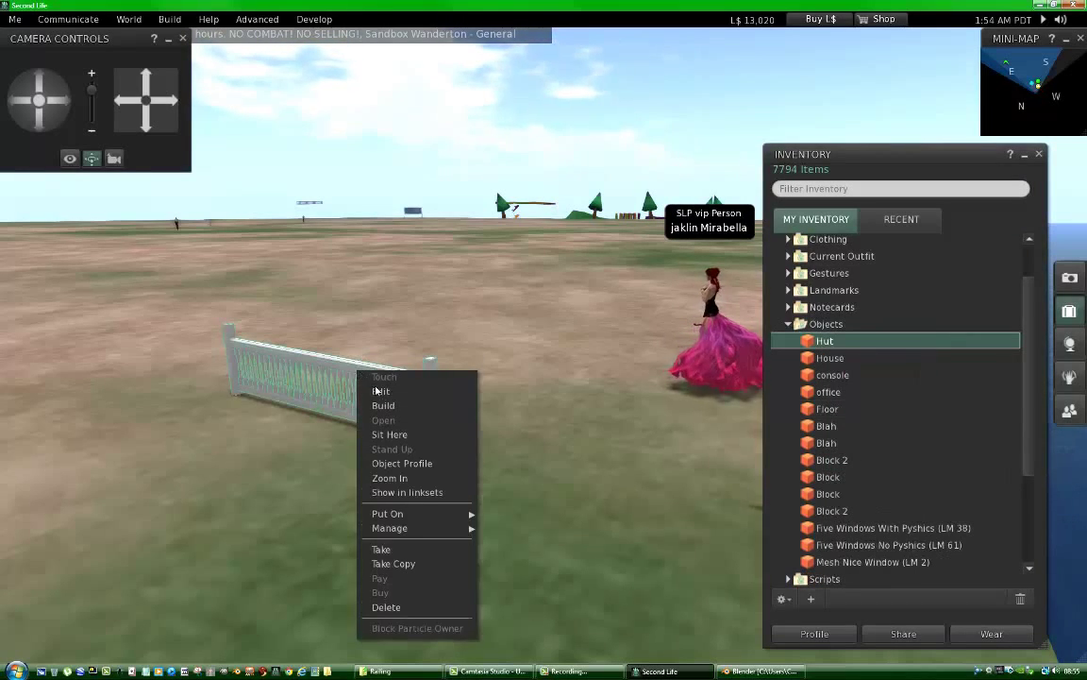
pyautogui.click(380, 393)
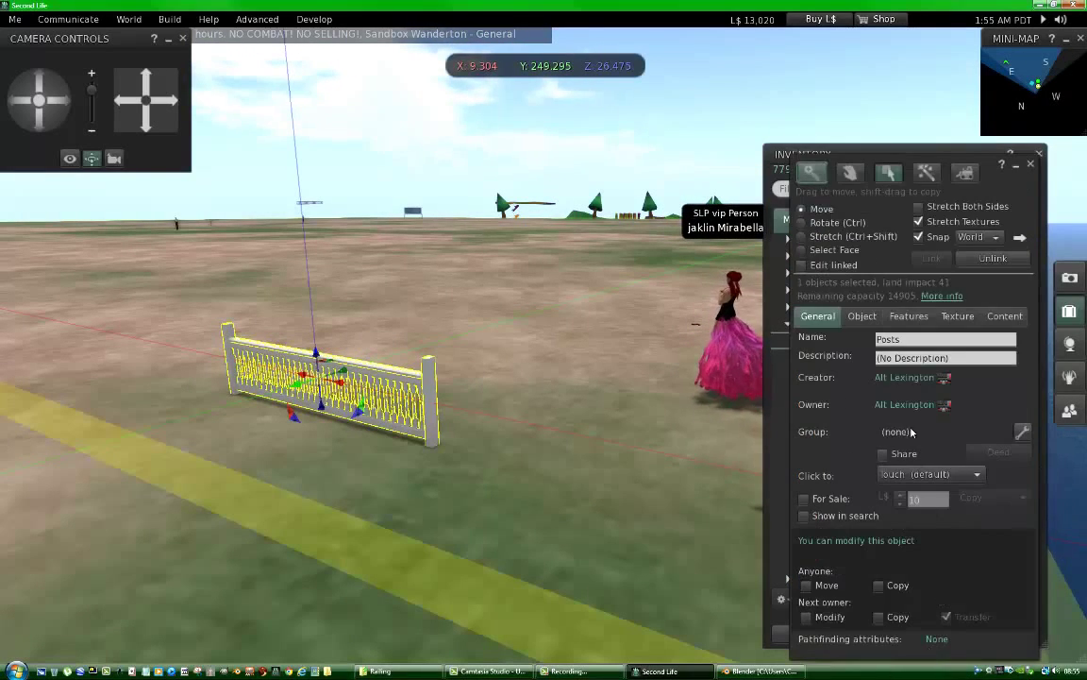
pyautogui.click(908, 315)
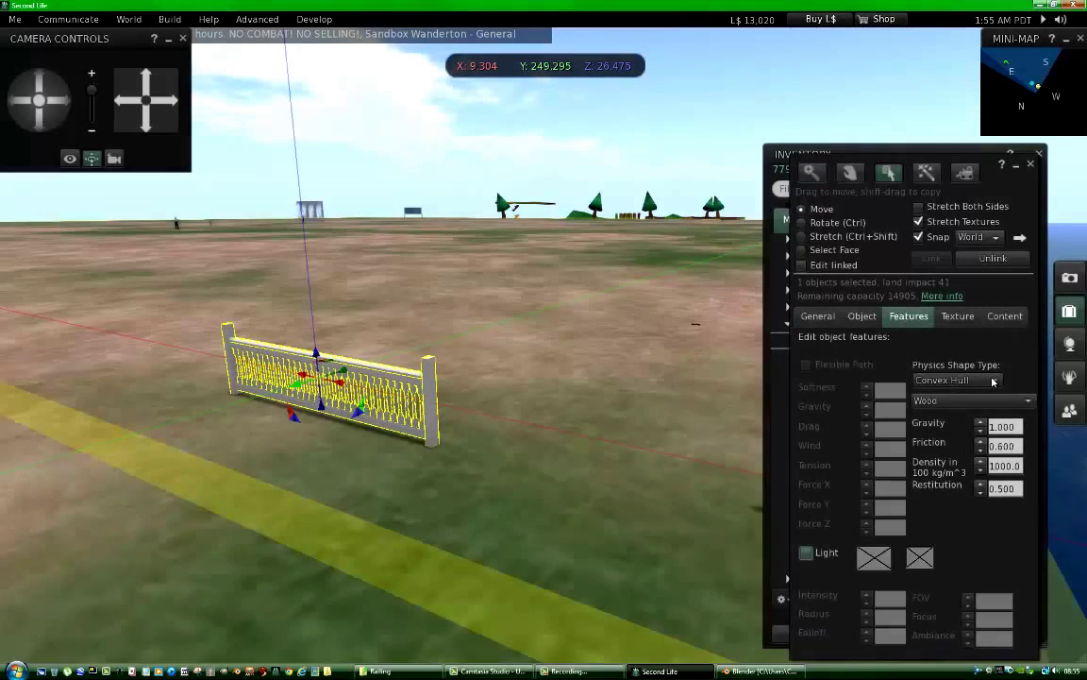
pyautogui.click(985, 380)
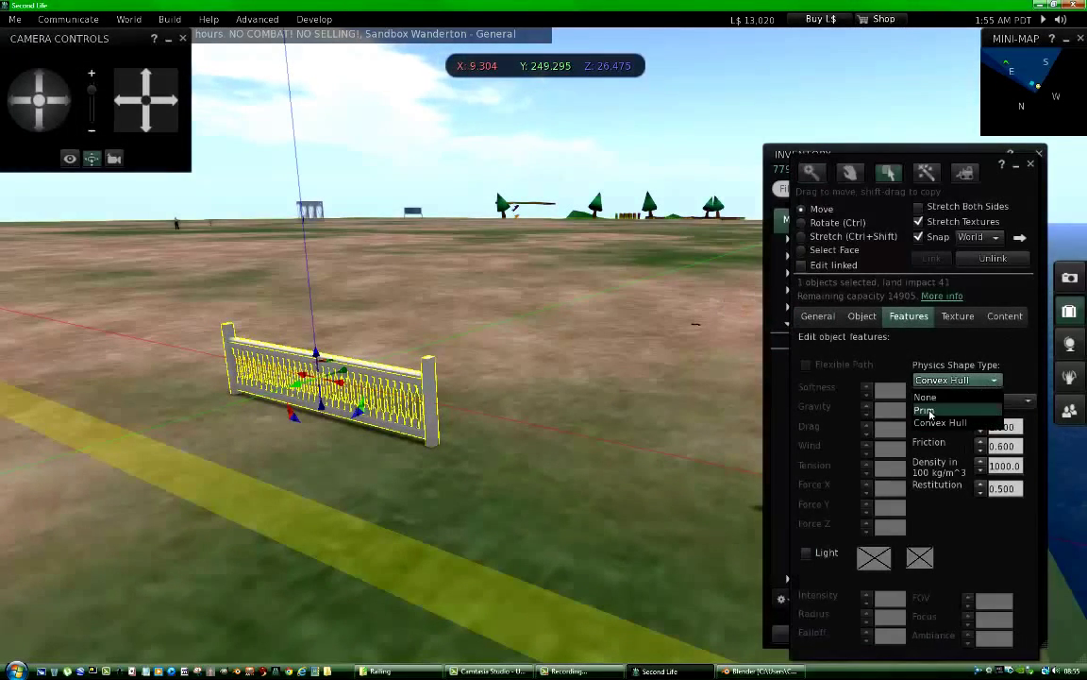
pyautogui.click(927, 410)
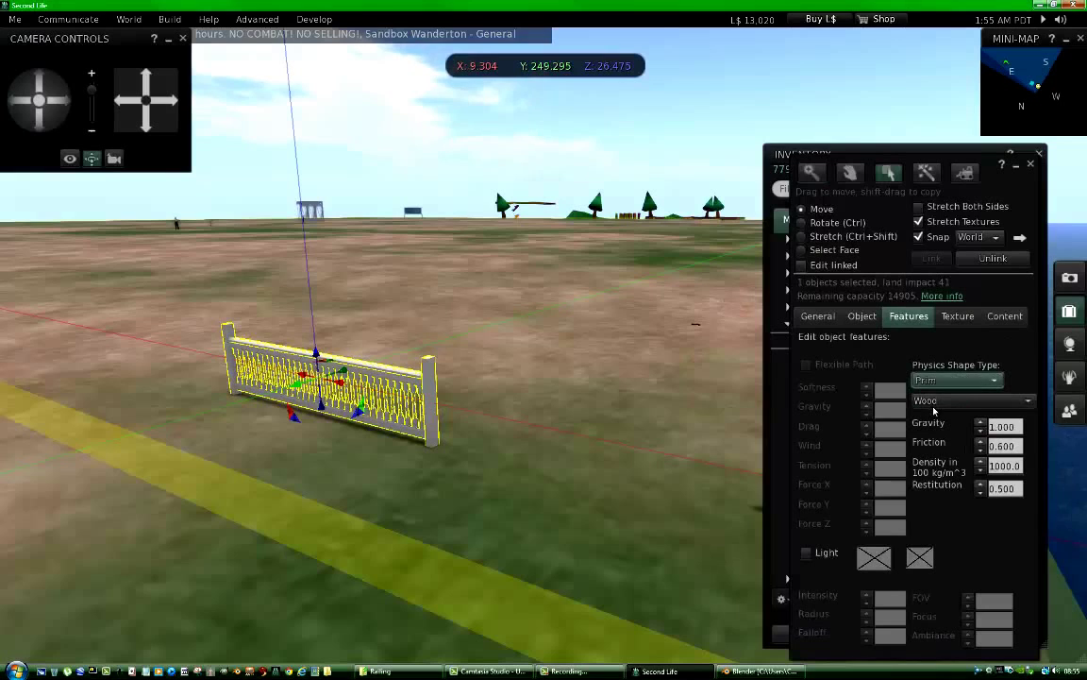
pyautogui.click(1039, 153)
# Step: Take the railing off the ground back into the inventory's Objects folder
pyautogui.rightClick(337, 379)
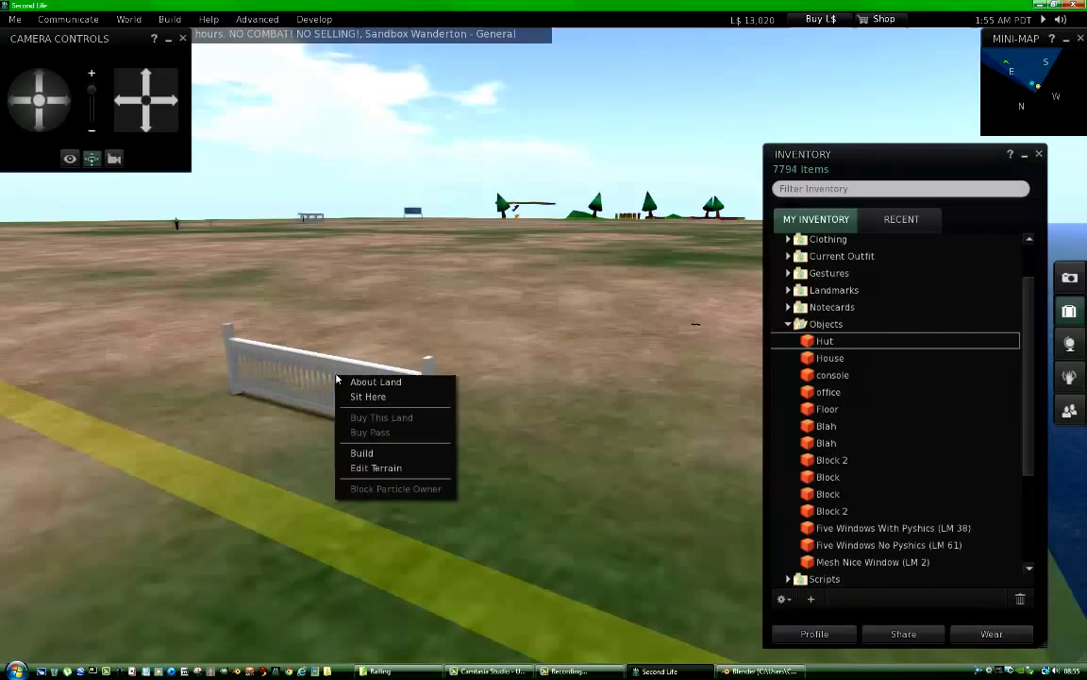
pyautogui.rightClick(315, 362)
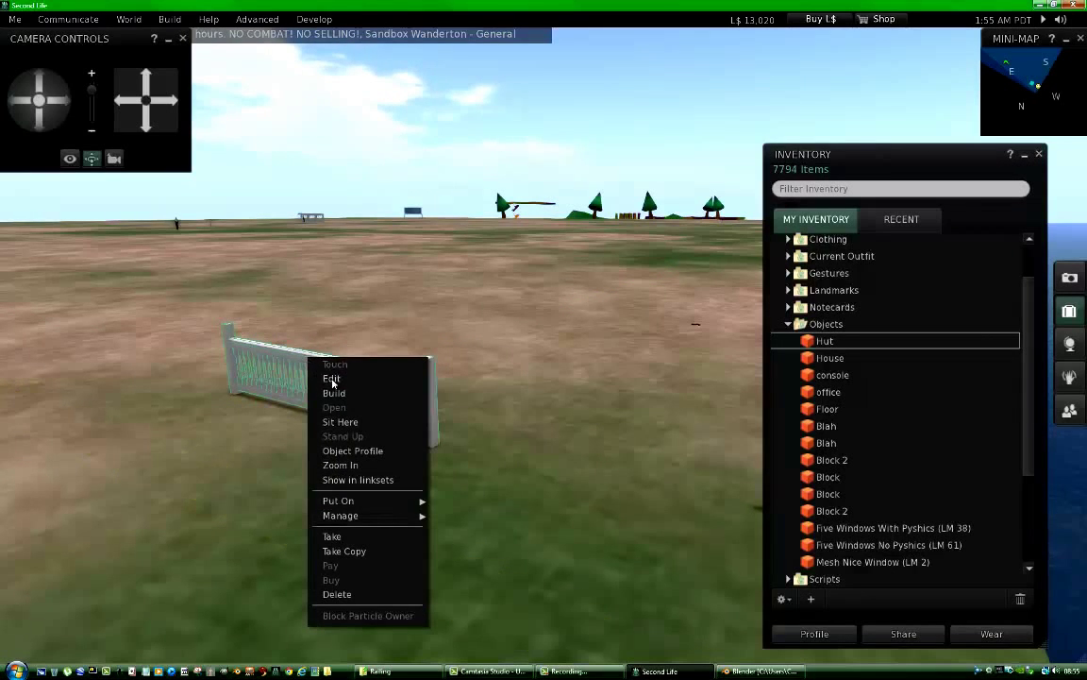
pyautogui.click(335, 538)
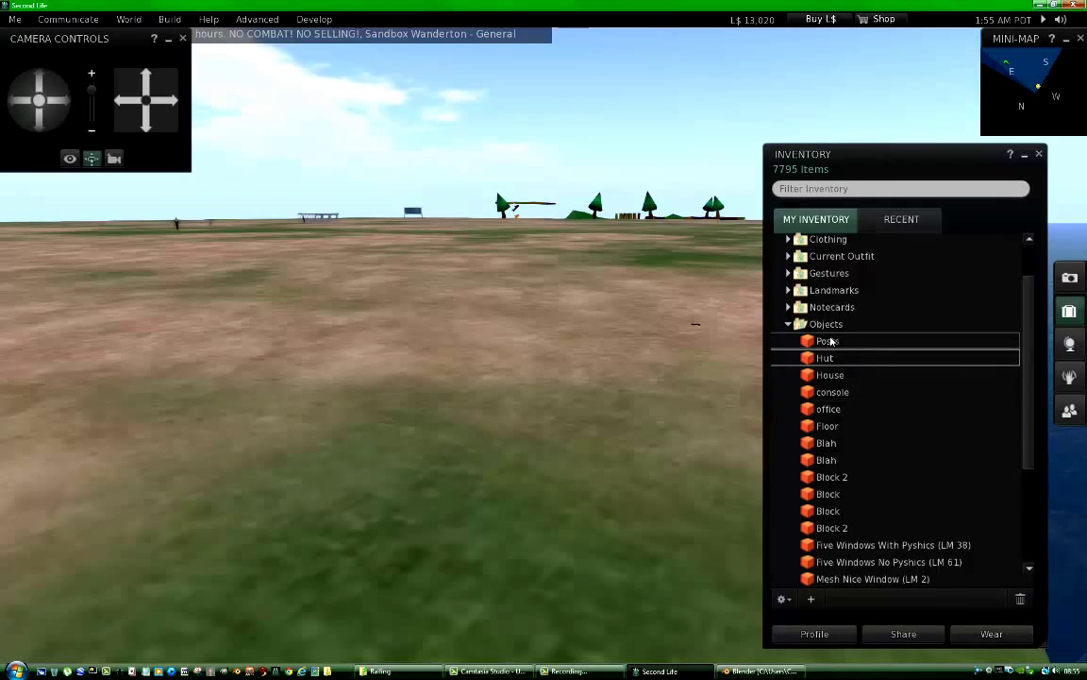
# Step: Rez the Posts railing from Objects onto the ground again and close the inventory
pyautogui.click(829, 342)
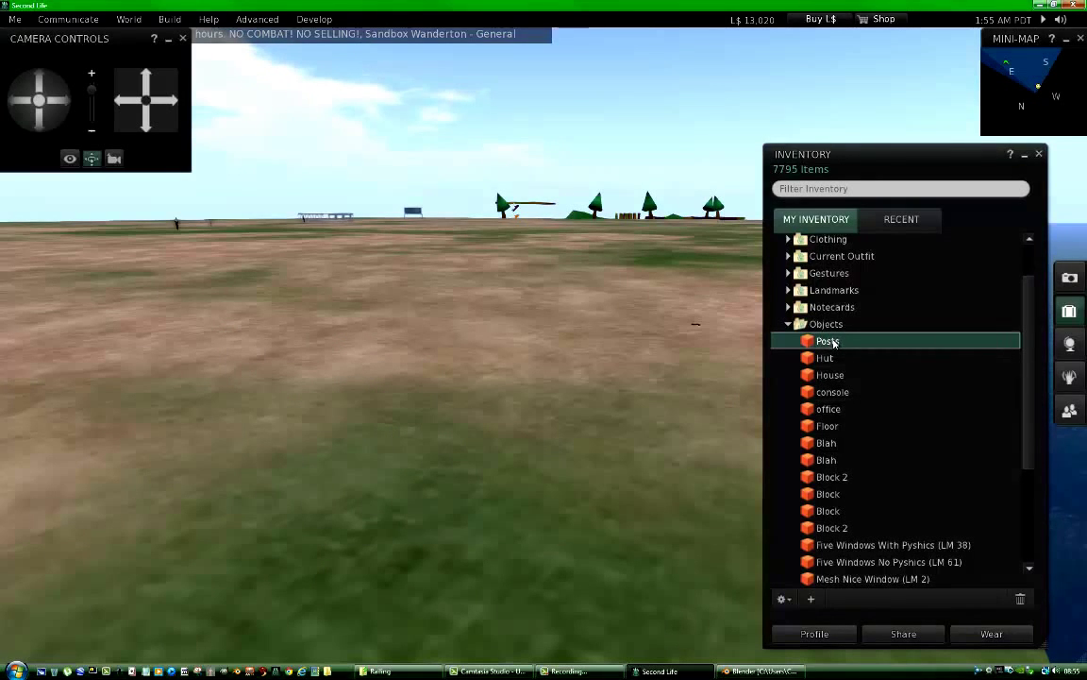
pyautogui.moveTo(831, 342); pyautogui.dragTo(436, 375)
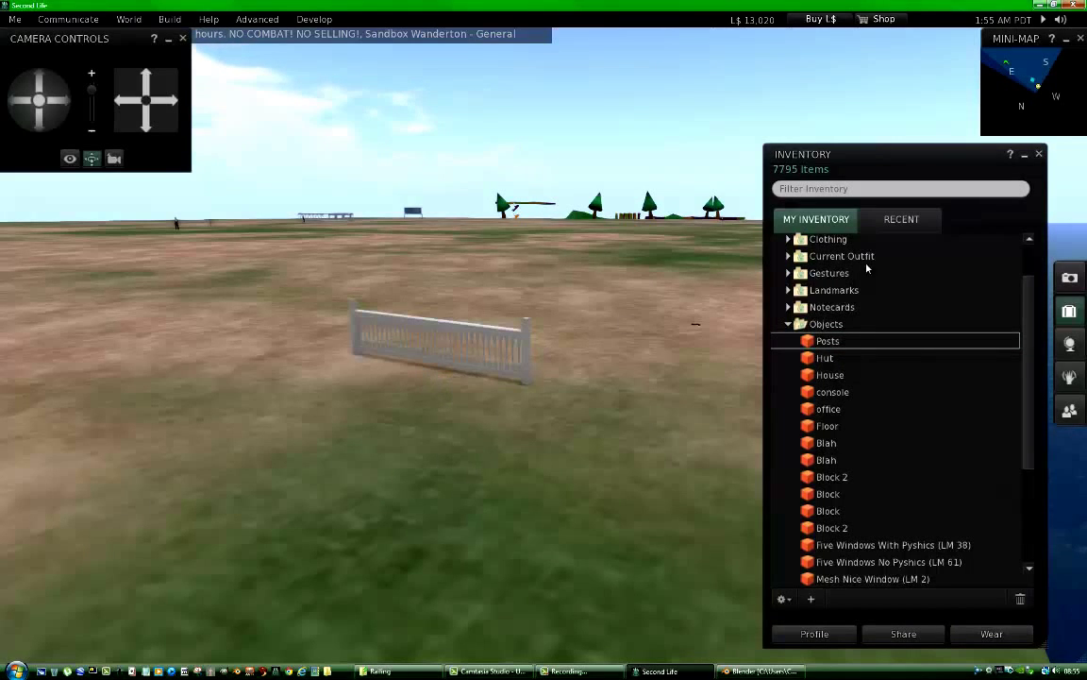
pyautogui.click(1041, 156)
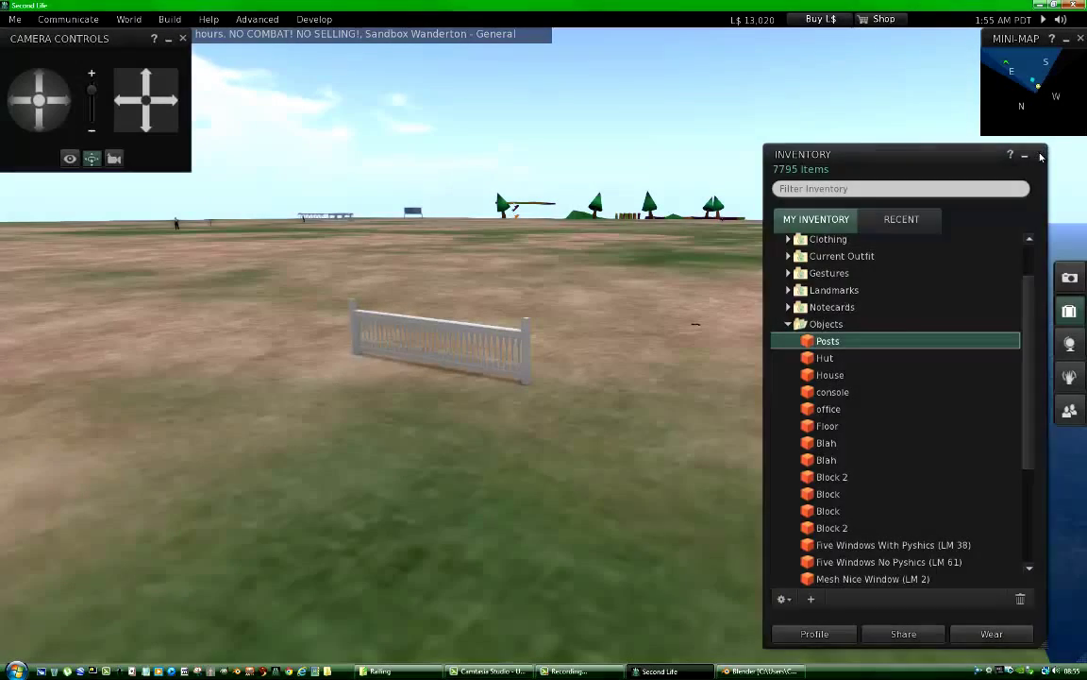
pyautogui.click(1041, 156)
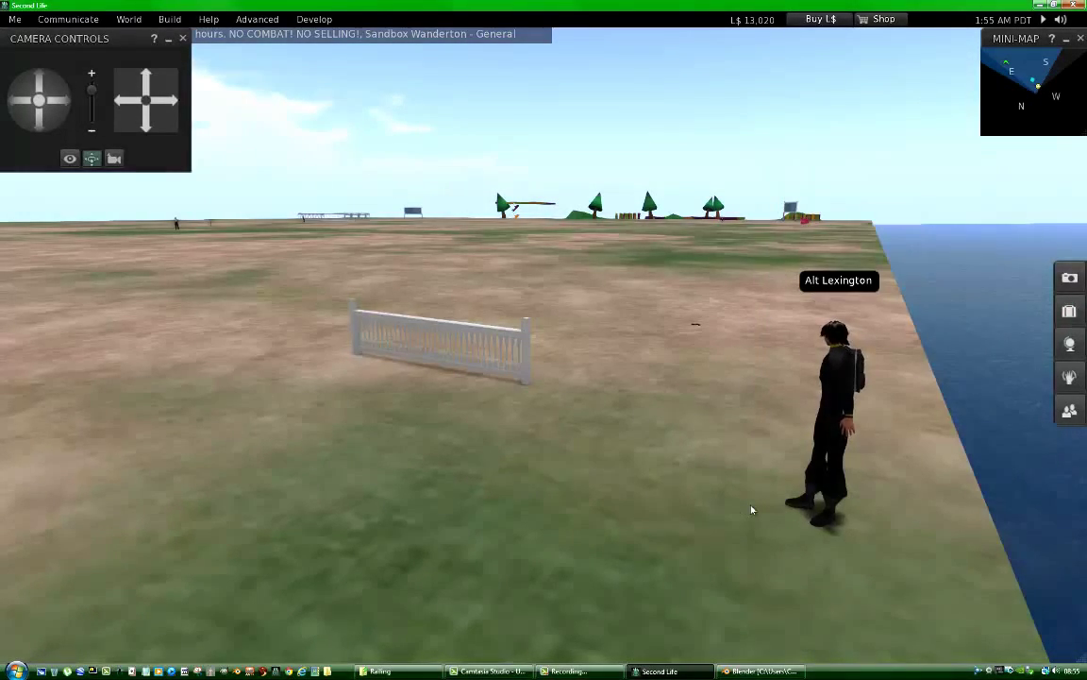
# Step: Walk the avatar into the railing repeatedly and along it to confirm it blocks movement
pyautogui.press('Up')
pyautogui.press('Left')
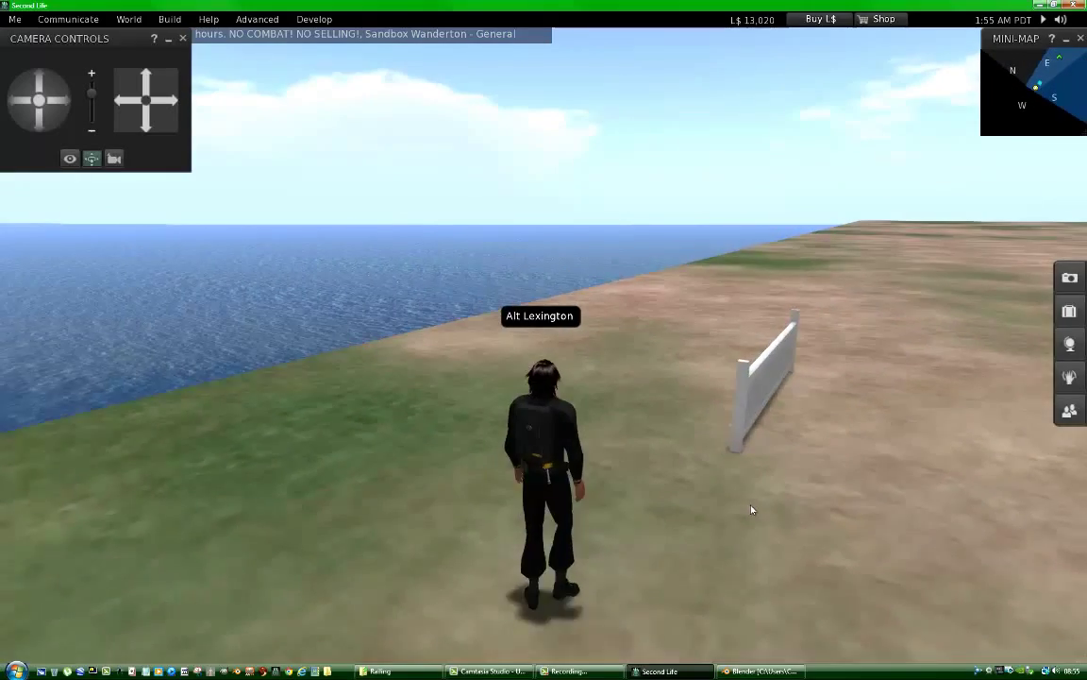
pyautogui.press('Right')
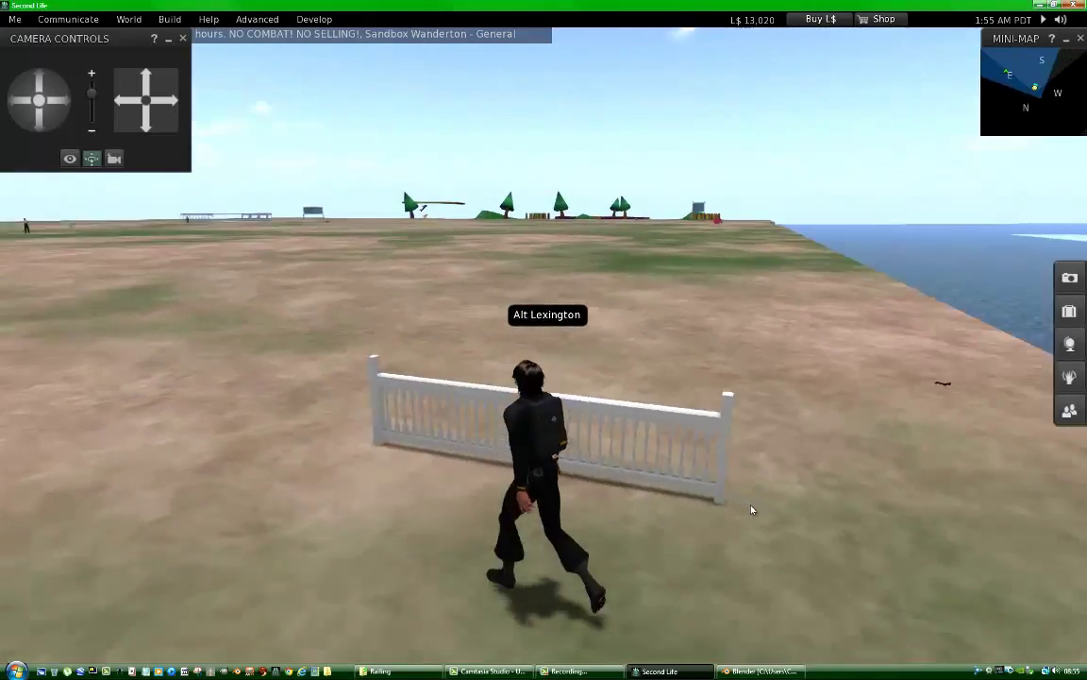
pyautogui.press('Up')
pyautogui.press('Right')
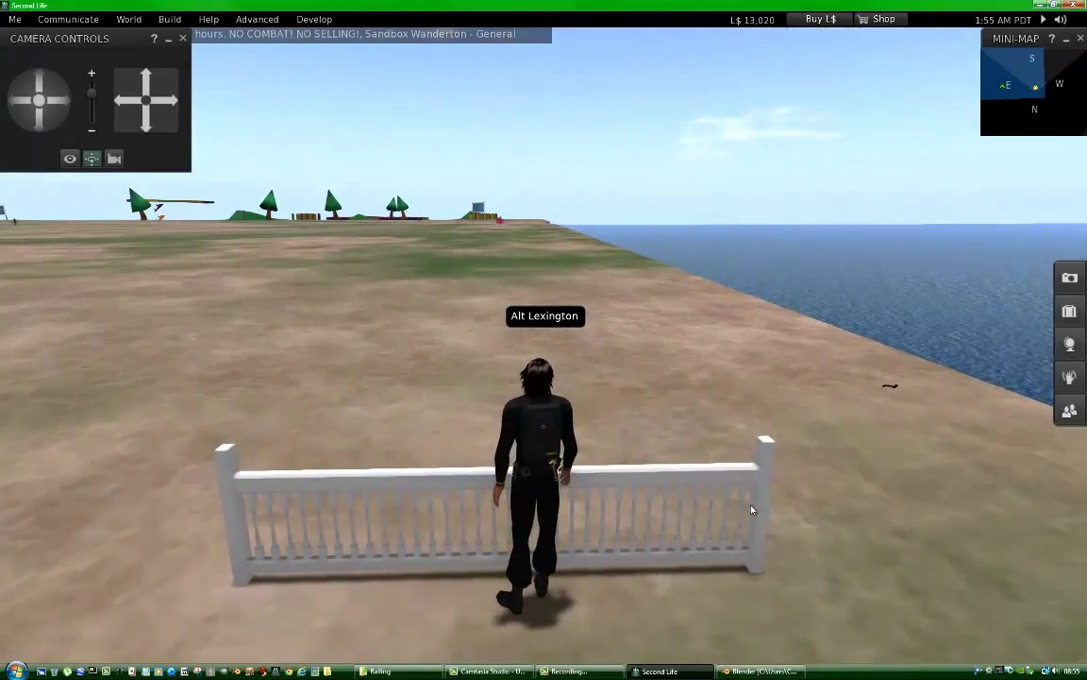
pyautogui.press('Down')
pyautogui.press('Up')
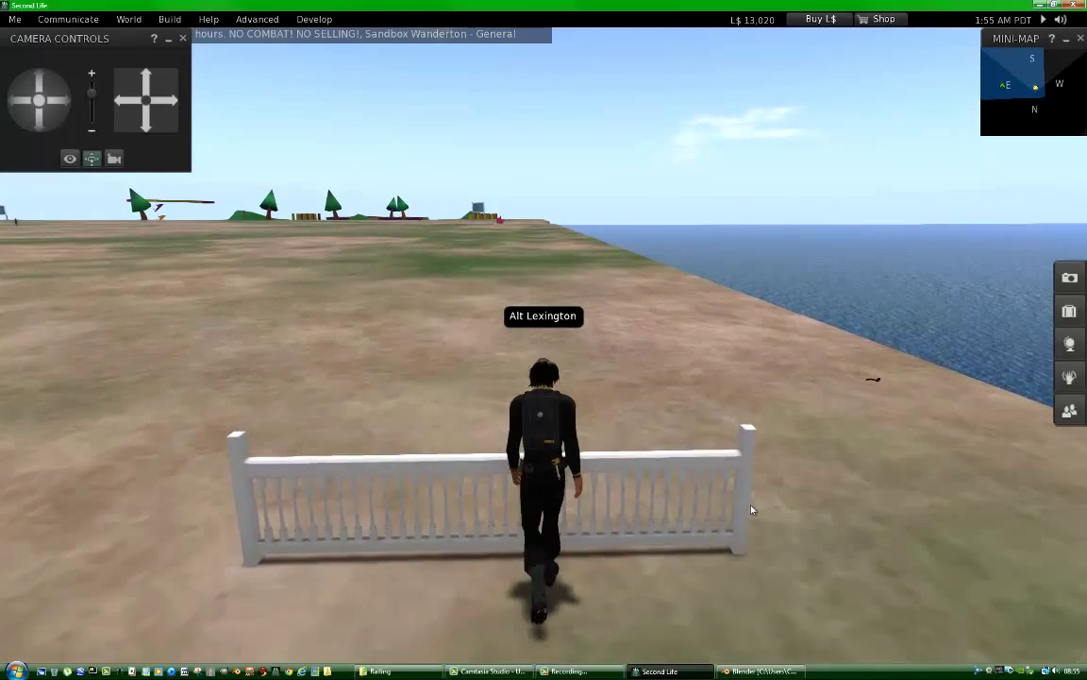
pyautogui.press('Down')
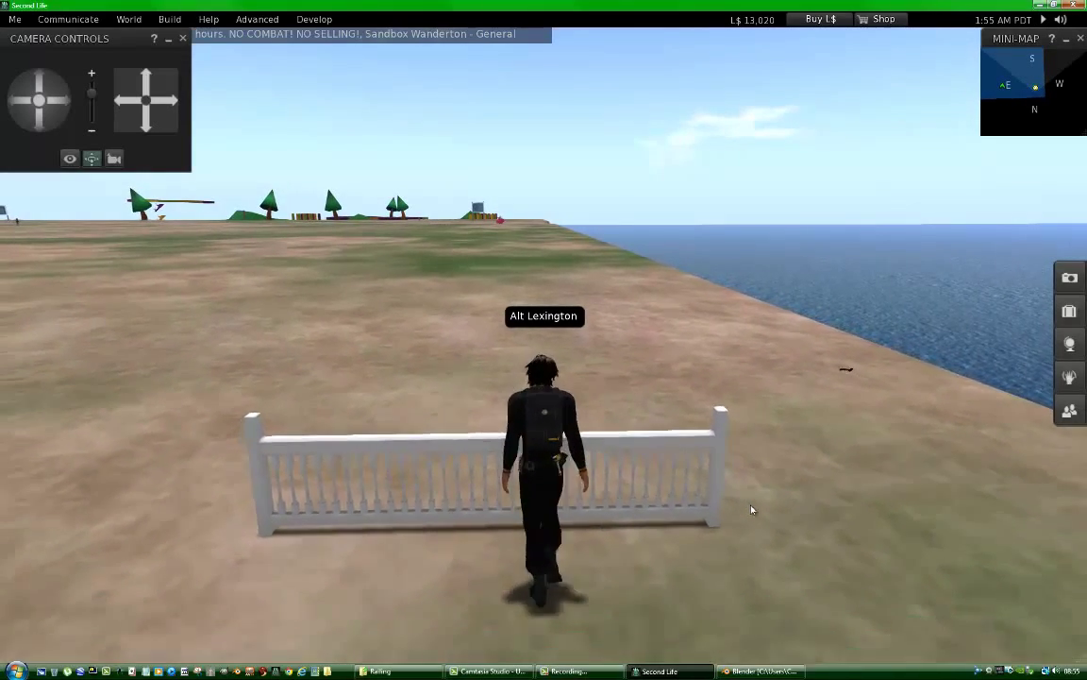
pyautogui.press('Up')
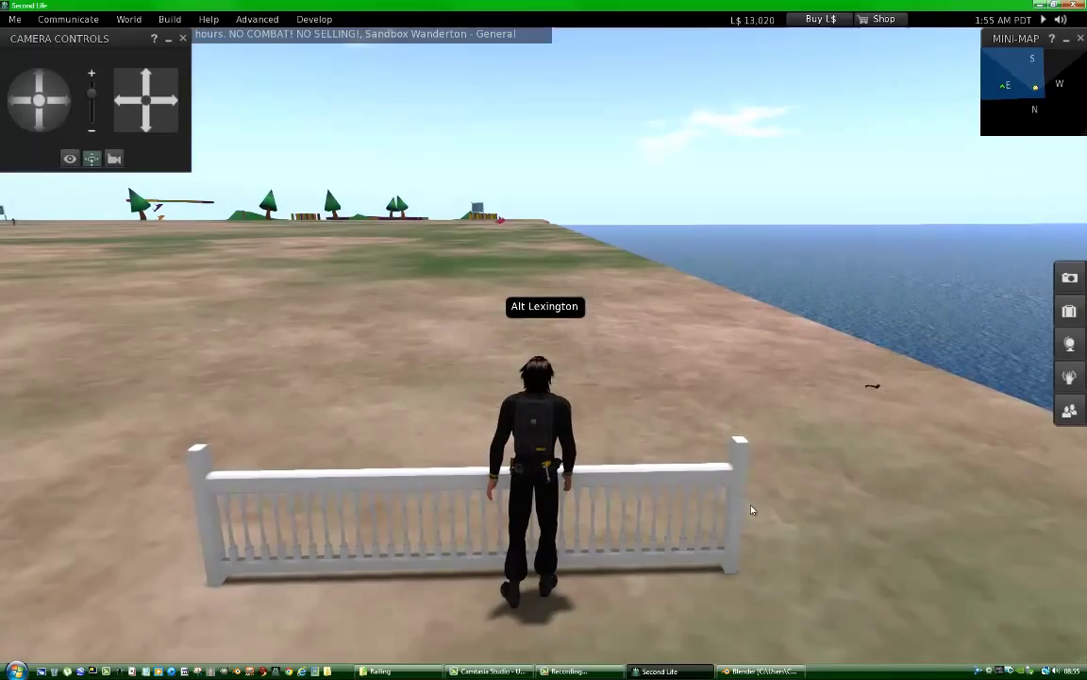
pyautogui.press('Right')
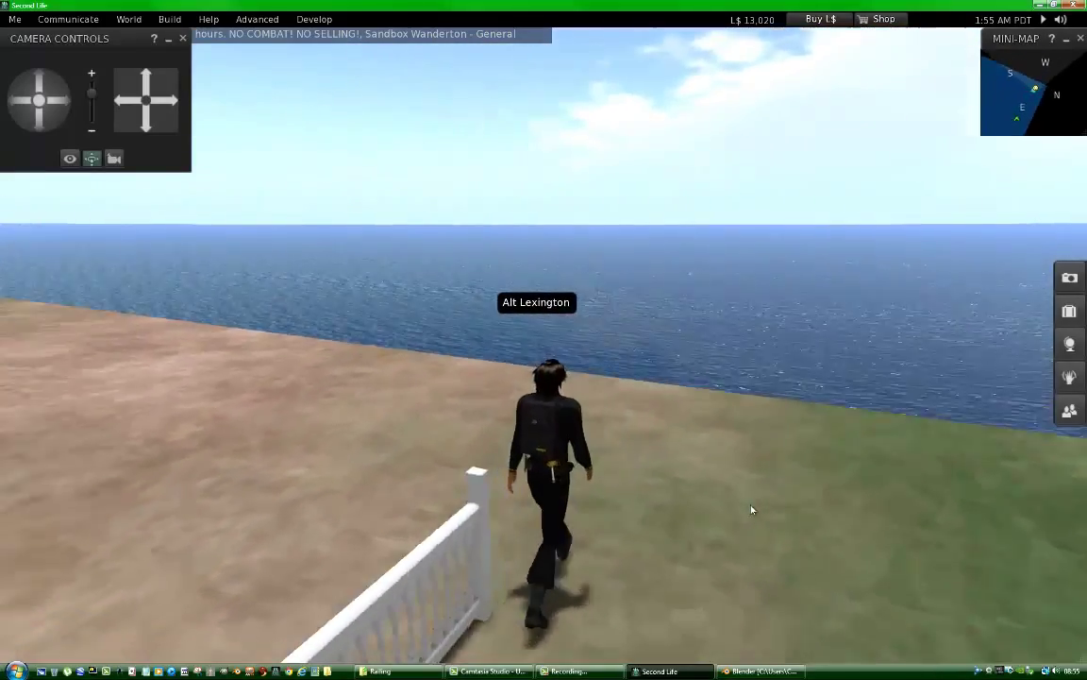
pyautogui.press('Left')
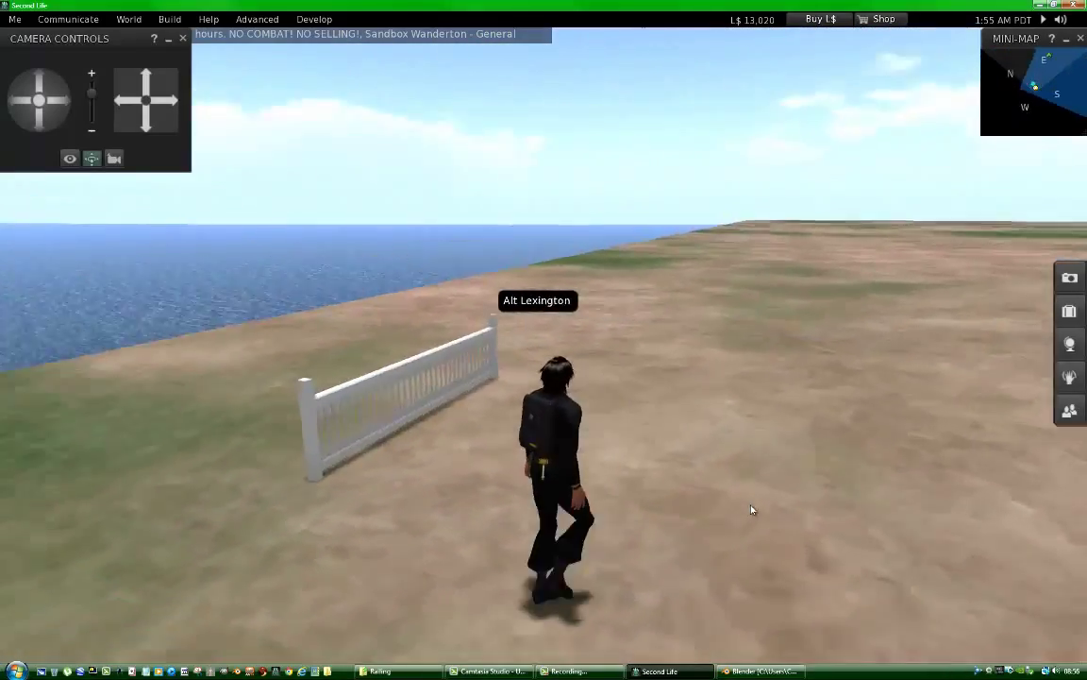
pyautogui.press('Left')
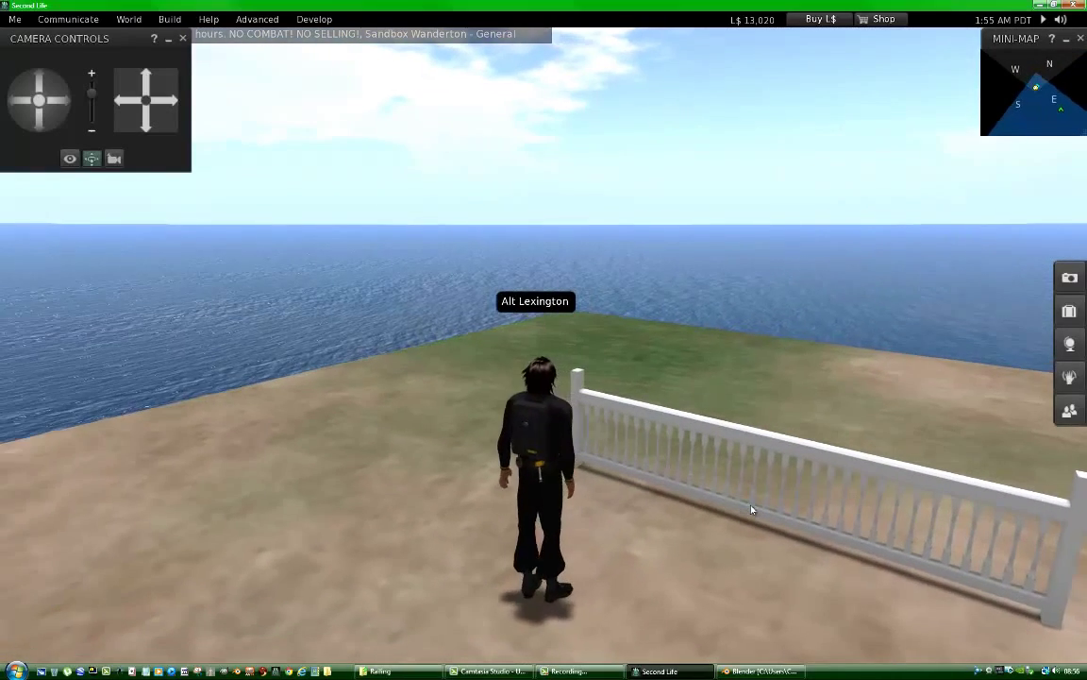
pyautogui.scroll(-3, 910, 490)
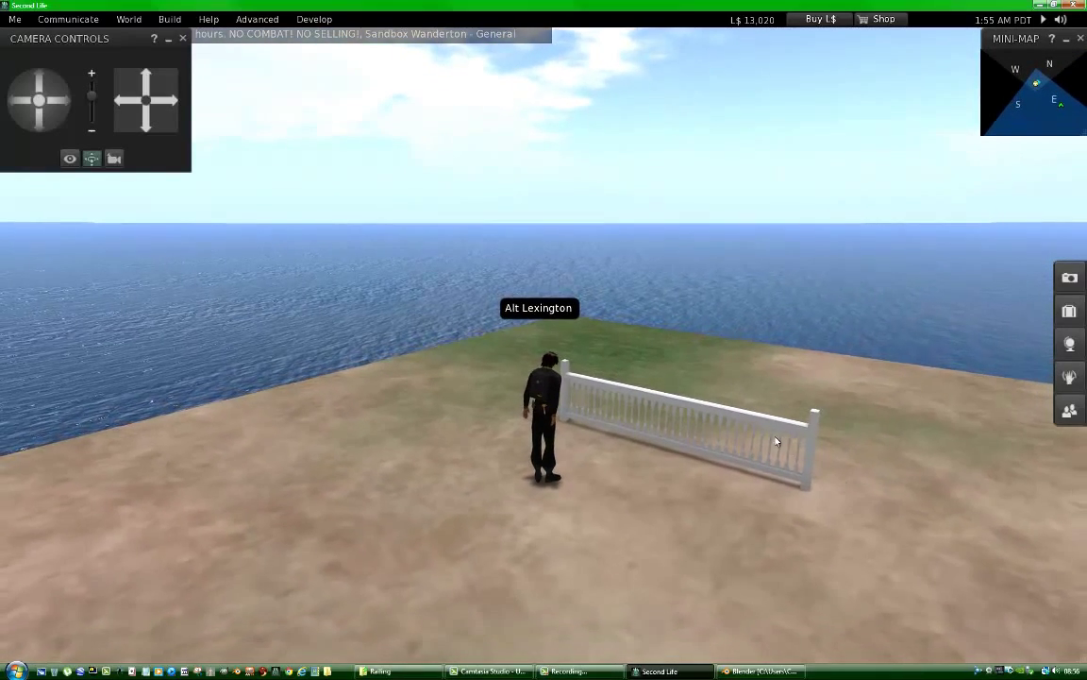
pyautogui.scroll(3, 778, 447)
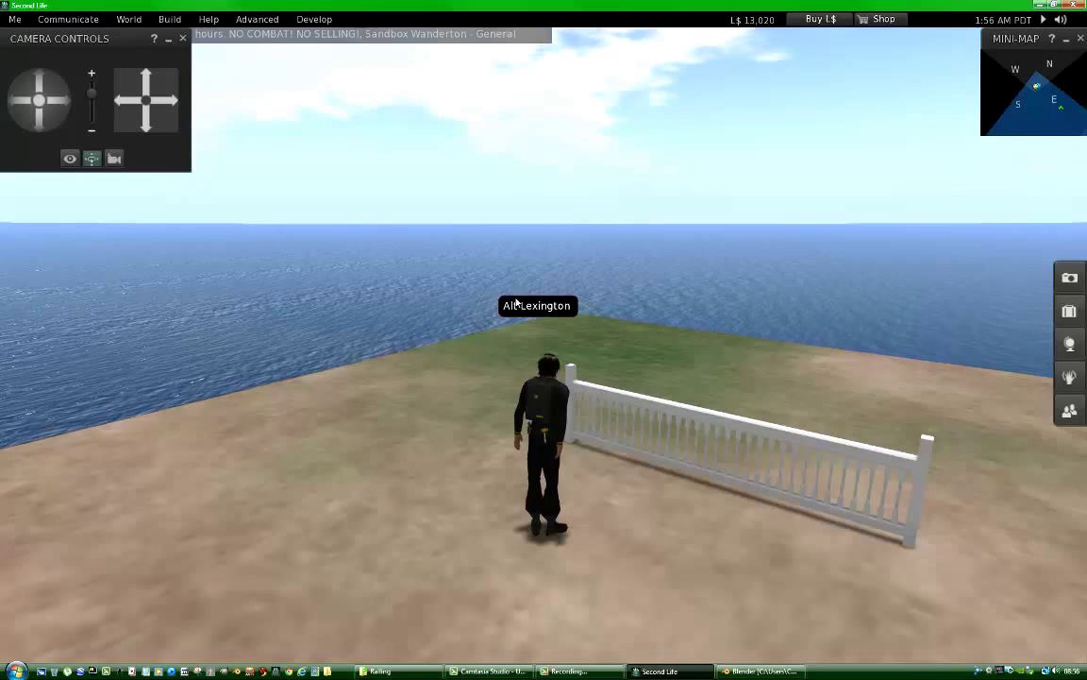
# Step: Turn on Develop > Render Metadata > Physics Shapes
pyautogui.click(320, 20)
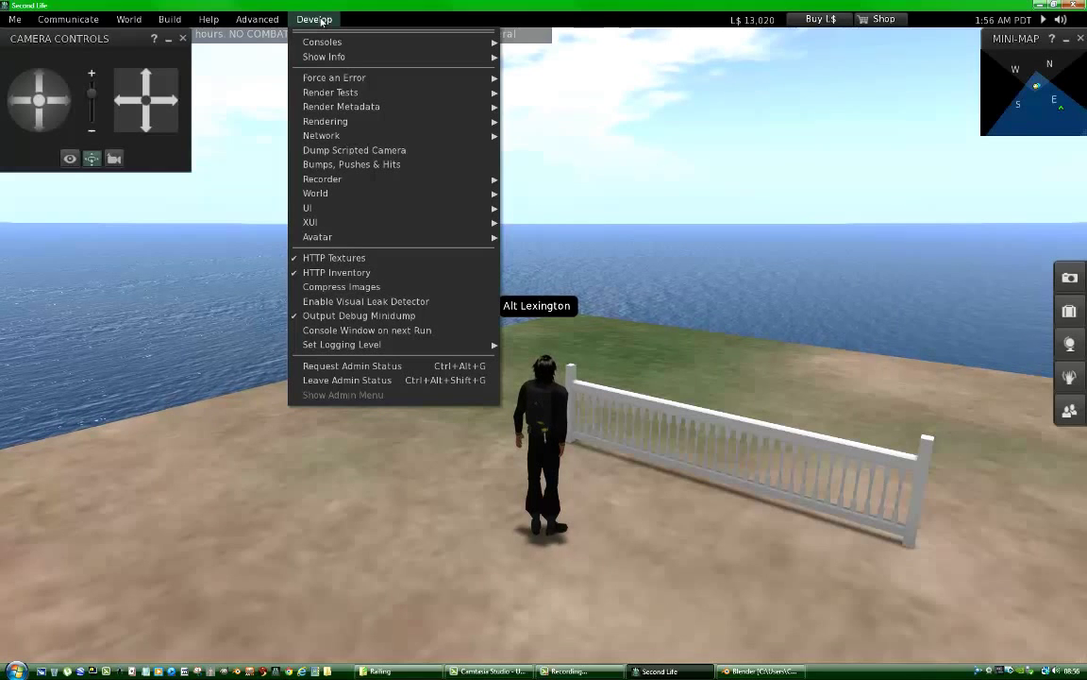
pyautogui.moveTo(426, 111)
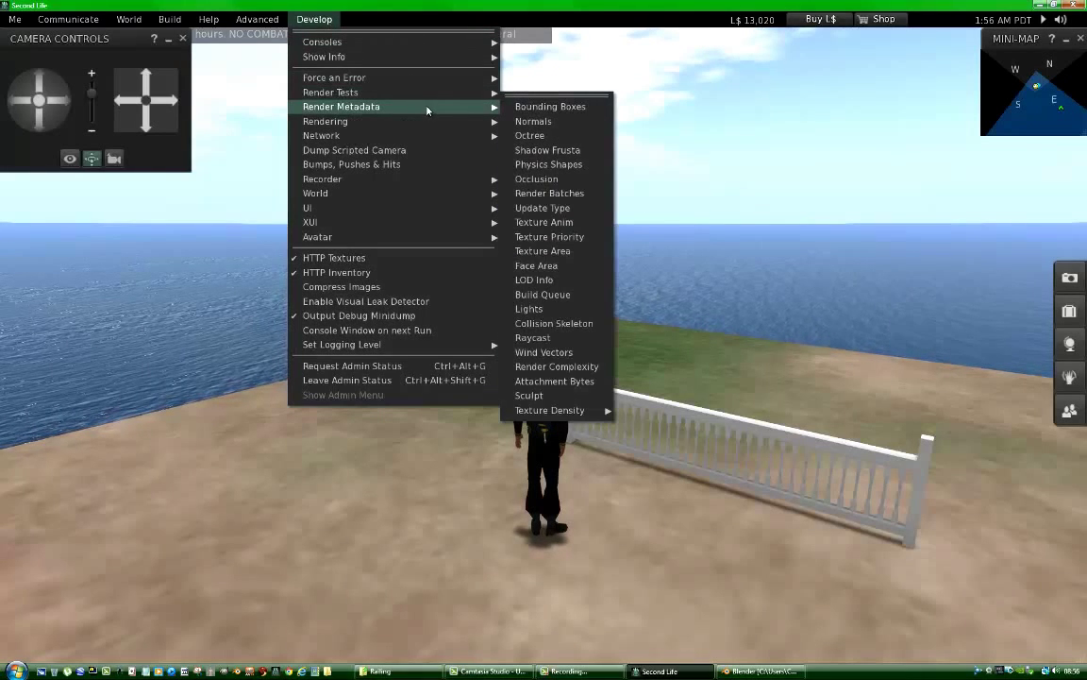
pyautogui.click(564, 167)
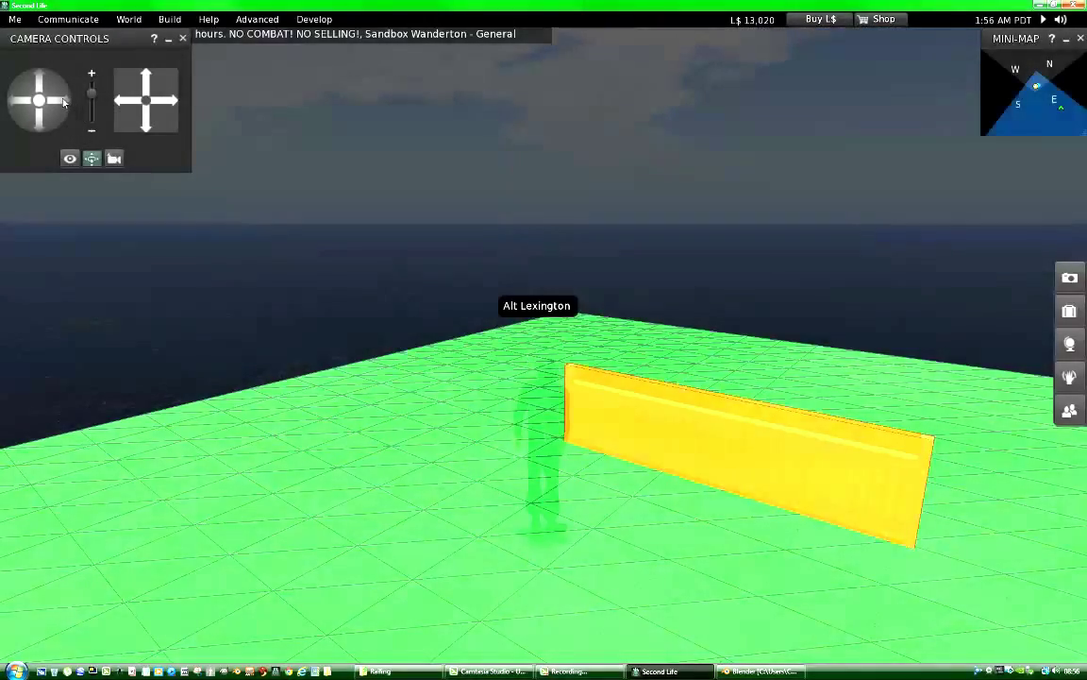
# Step: Orbit the camera and move the avatar to view the railing's single box collision shape from several angles
pyautogui.moveTo(63, 102); pyautogui.dragTo(63, 102)
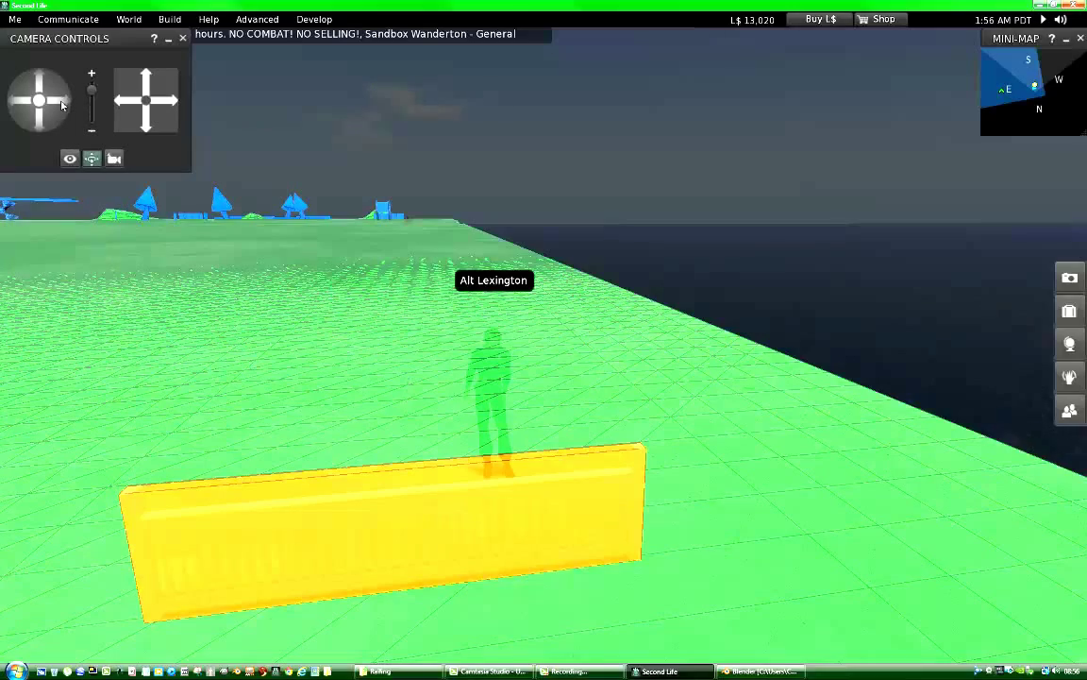
pyautogui.moveTo(64, 102); pyautogui.dragTo(866, 453)
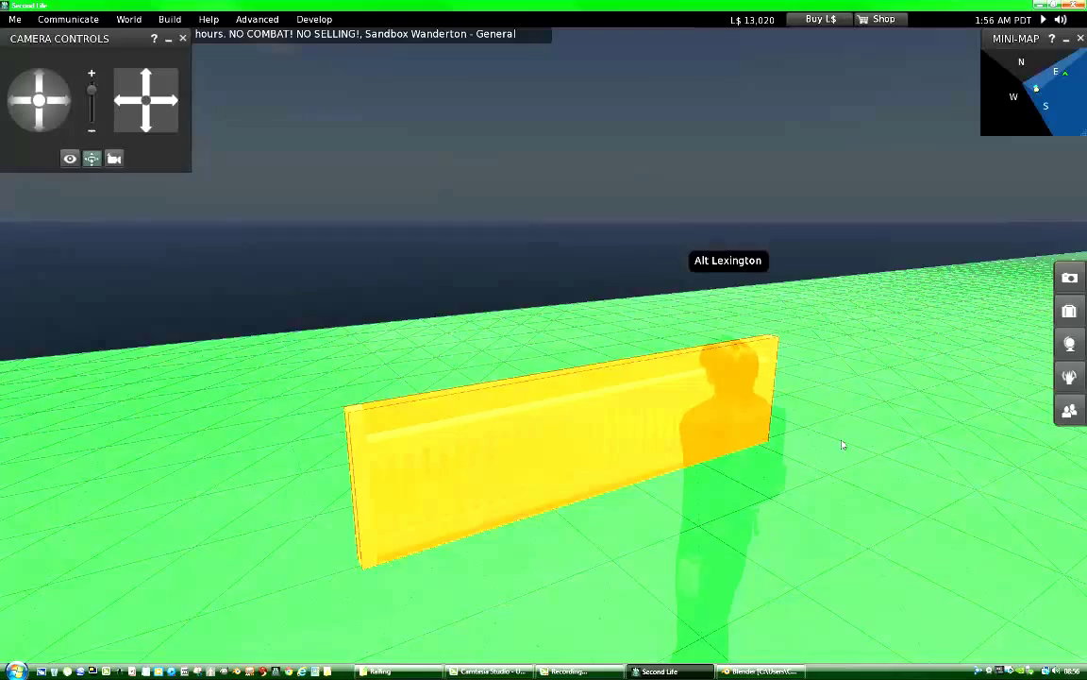
pyautogui.press('Escape')
pyautogui.press('Up')
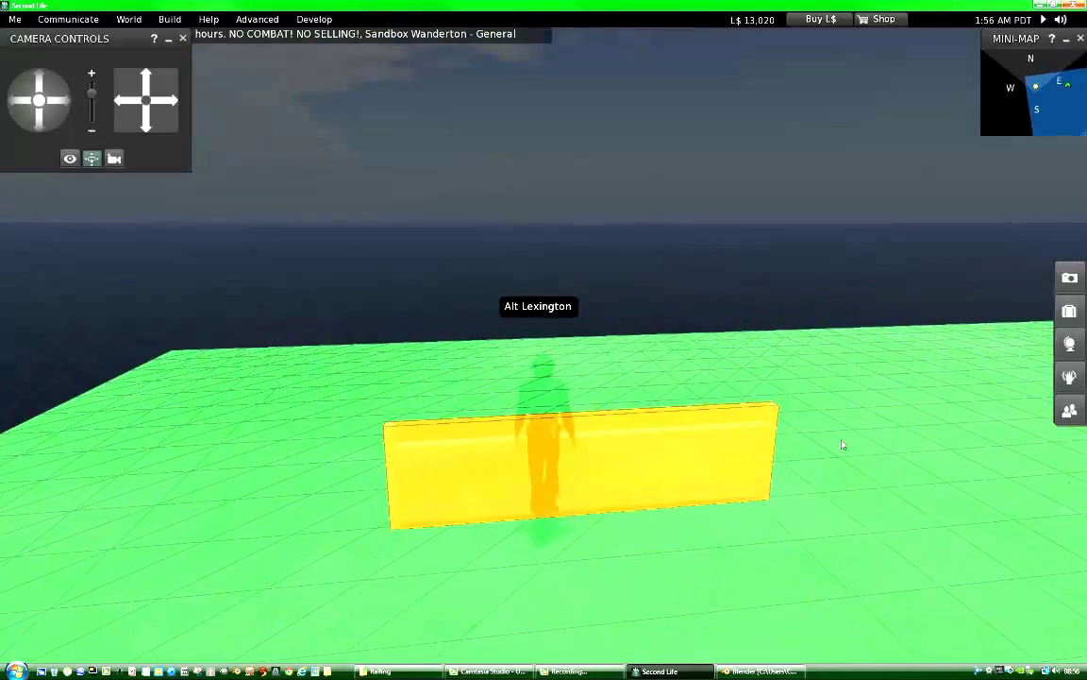
pyautogui.press('Down')
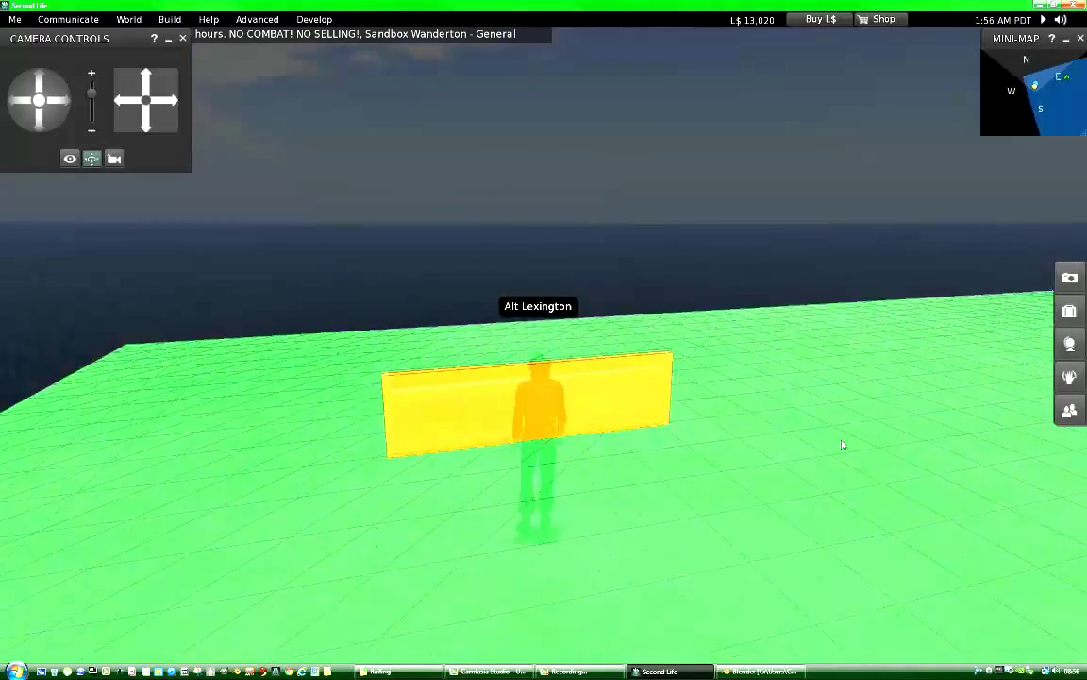
pyautogui.press('Right')
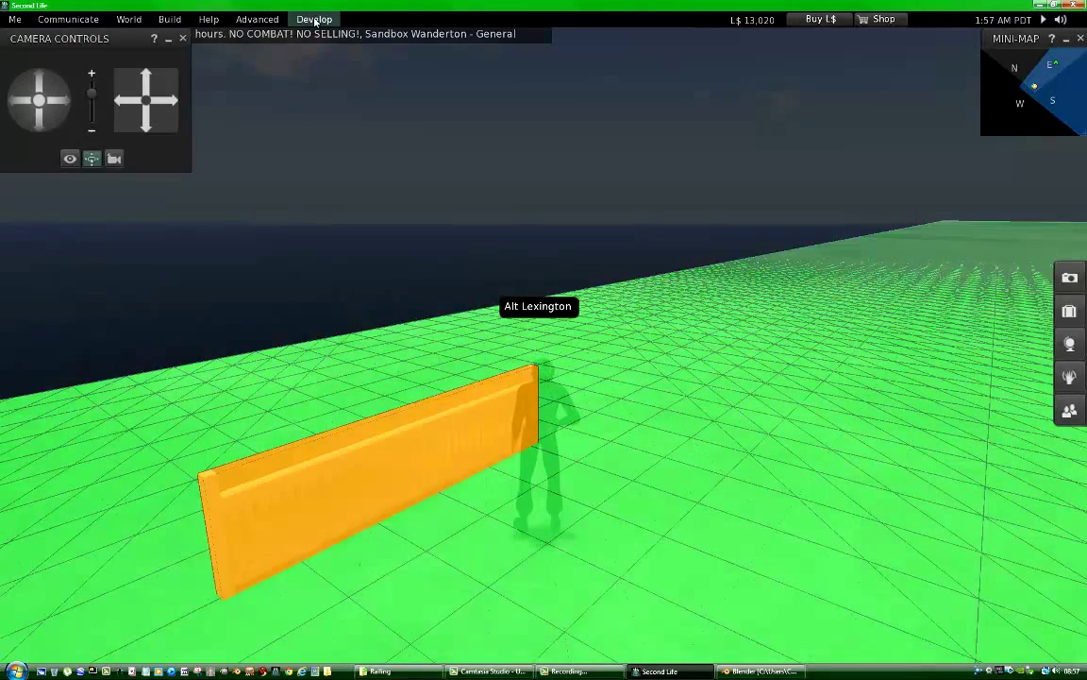
# Step: Uncheck Develop > Render Metadata > Physics Shapes so the balustered railing renders normally
pyautogui.click(315, 19)
pyautogui.moveTo(359, 108)
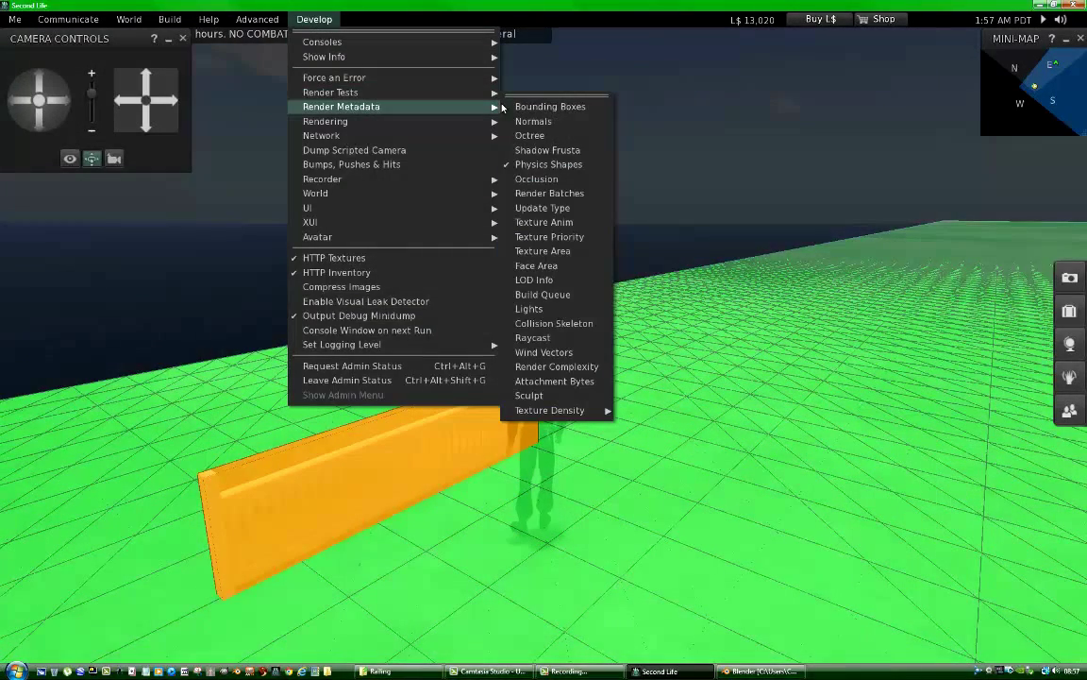
pyautogui.click(555, 165)
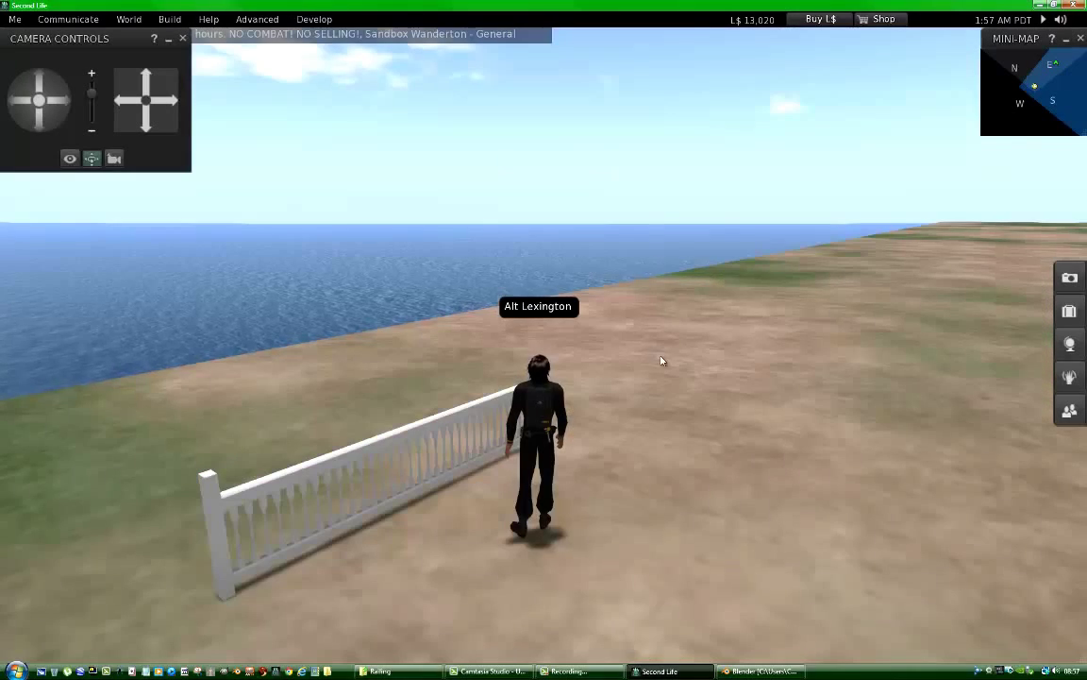